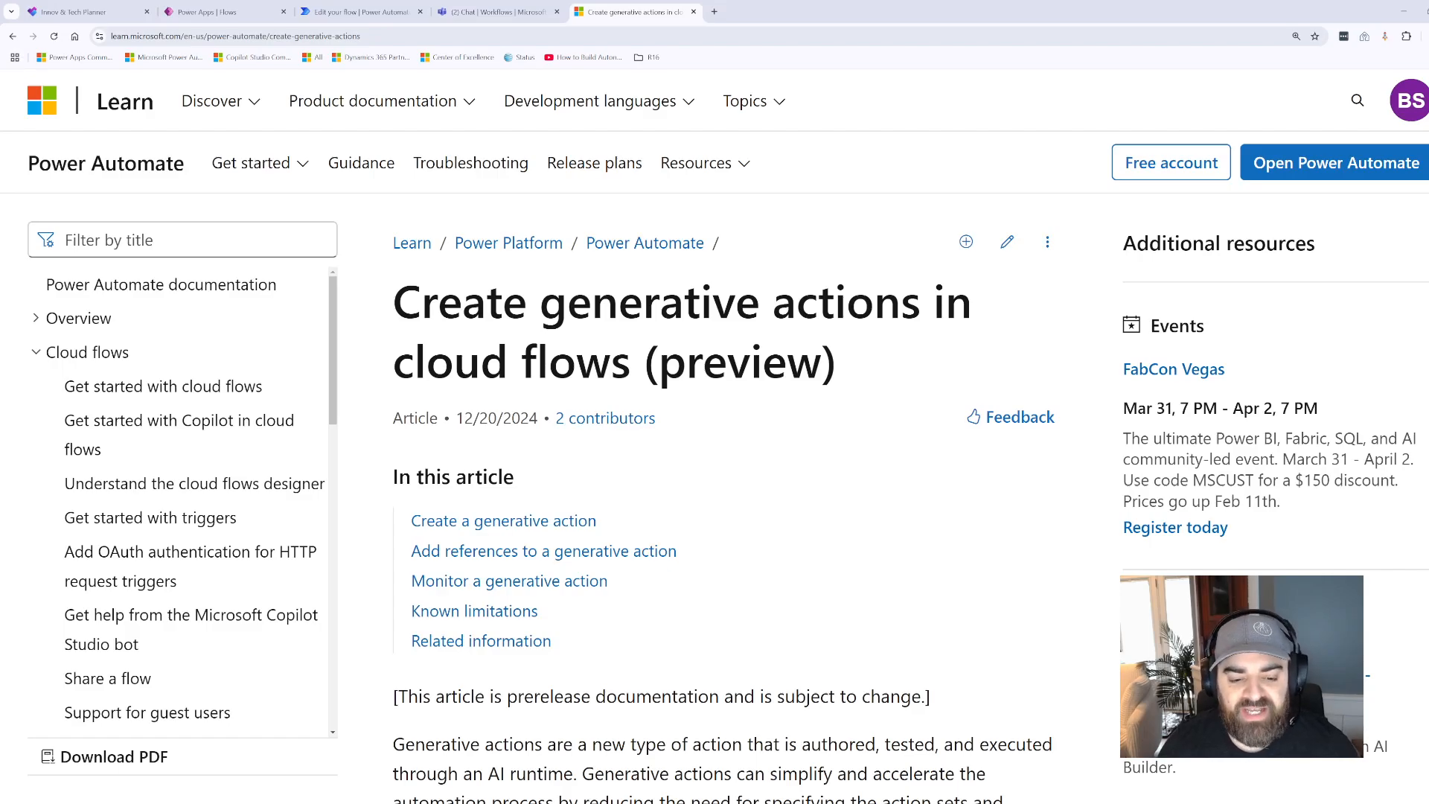
- Read the introduction and the preview-feature notice of the article on creating generative actions in cloud flows
scroll(715, 436, down, 5)
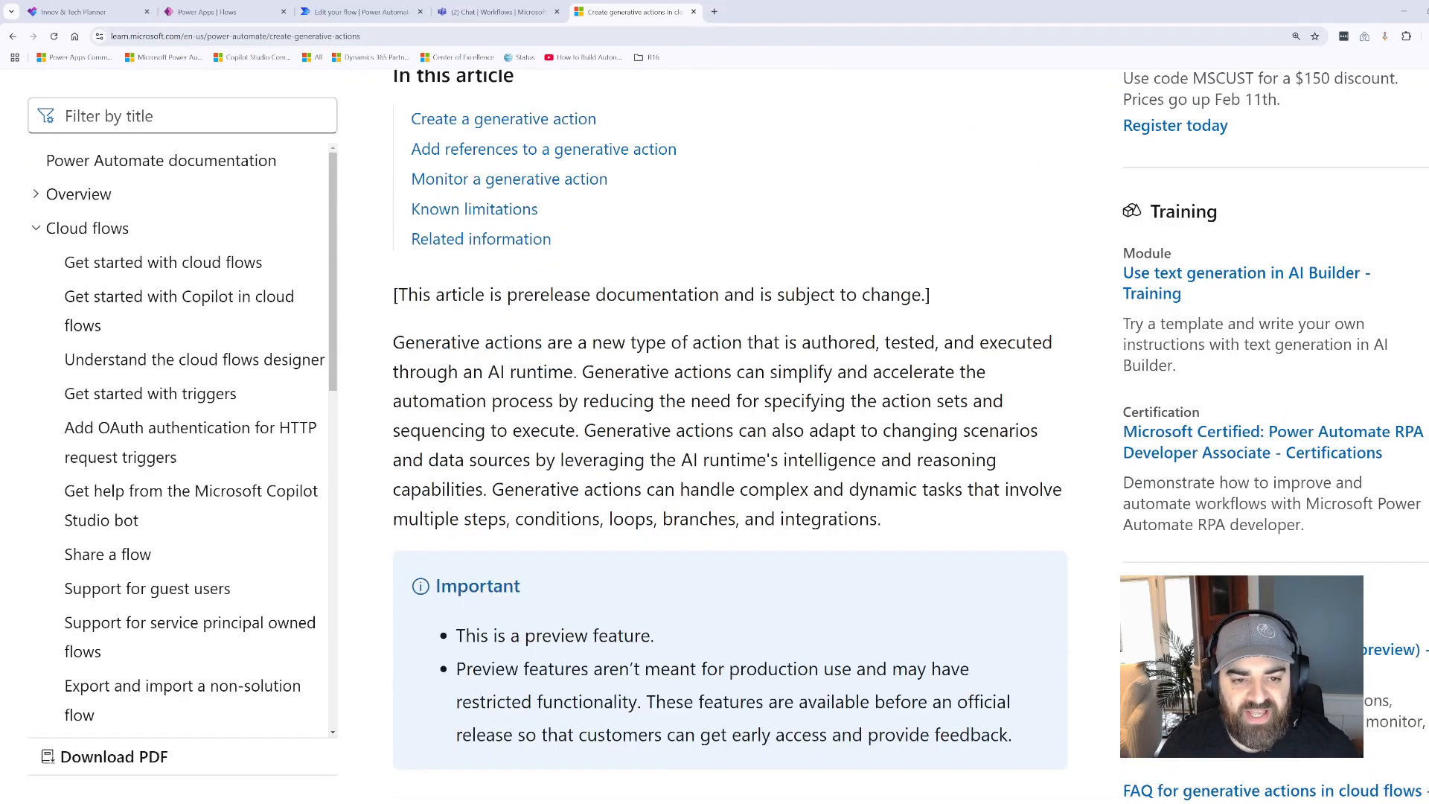
scroll(715, 436, up, 3)
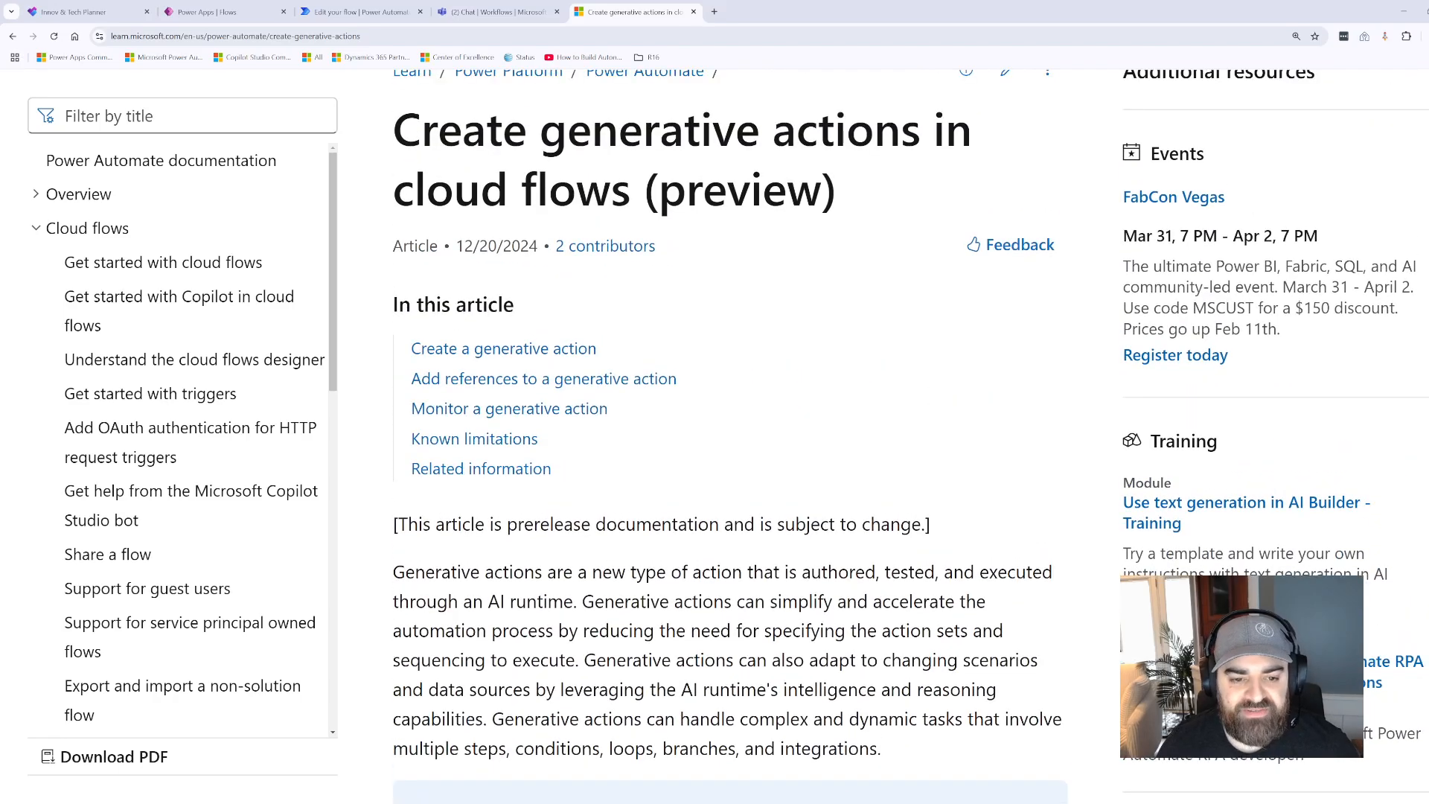
scroll(715, 436, down, 4)
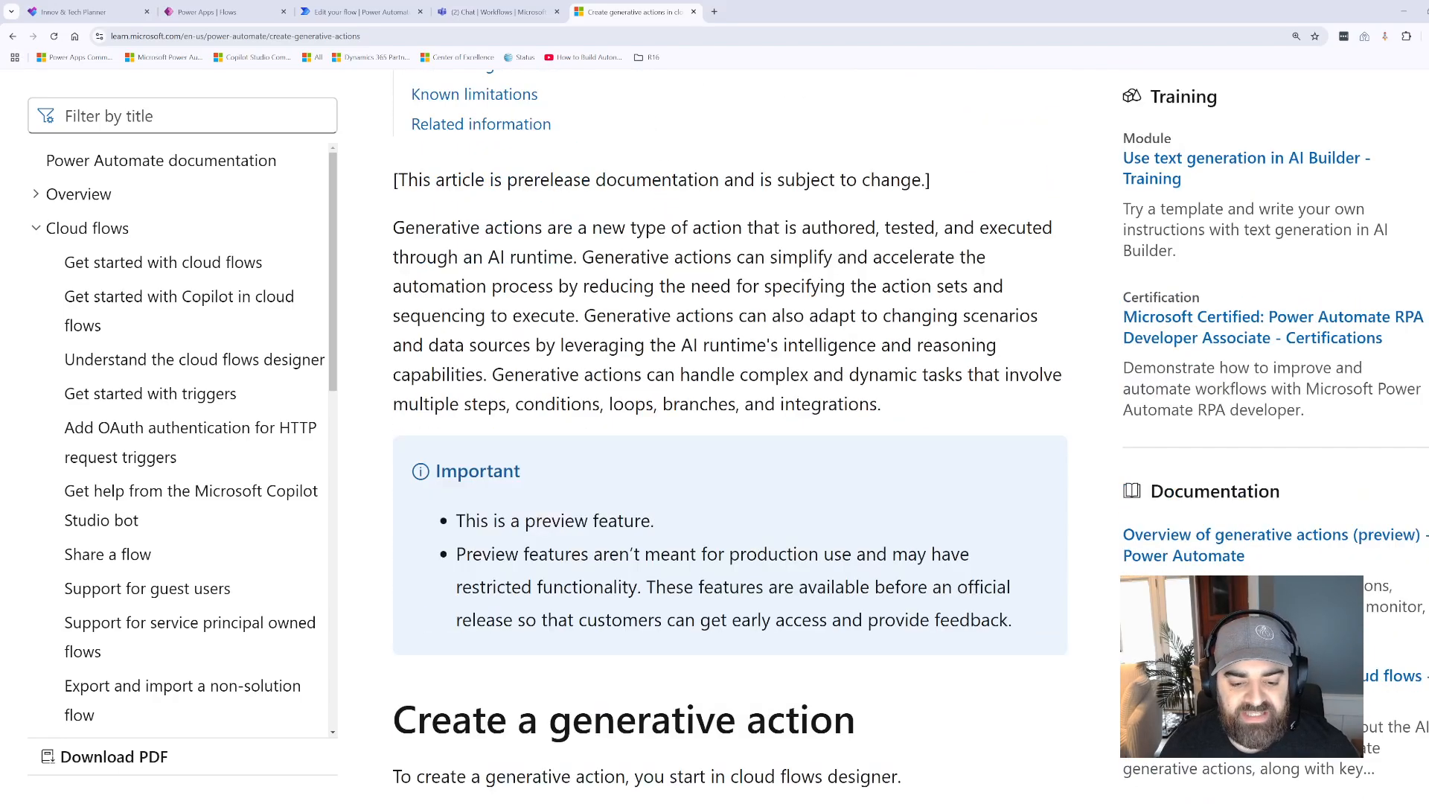
scroll(715, 436, up, 4)
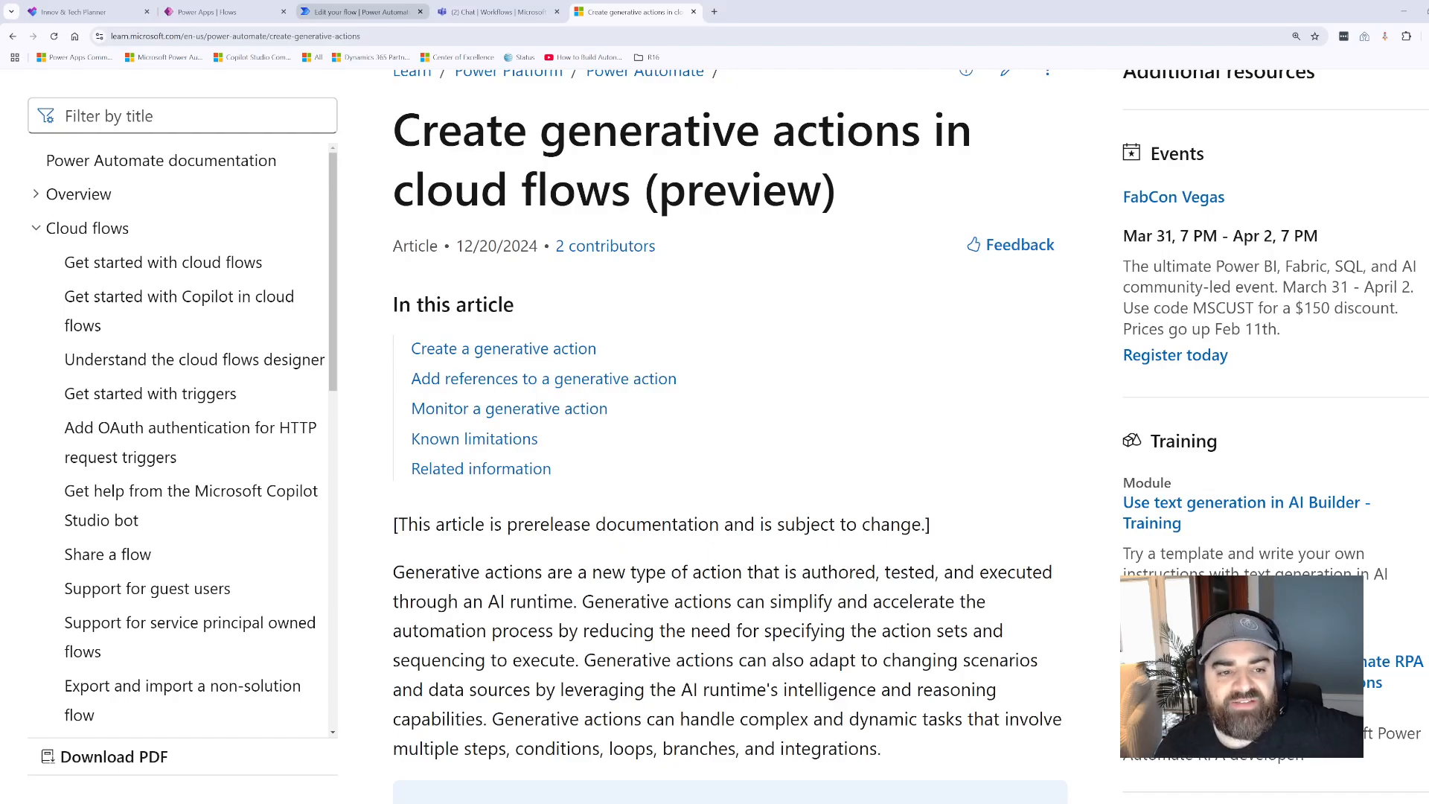
- Switch to the Power Automate flow and view the insert options between the manual trigger and the generative action
click(344, 12)
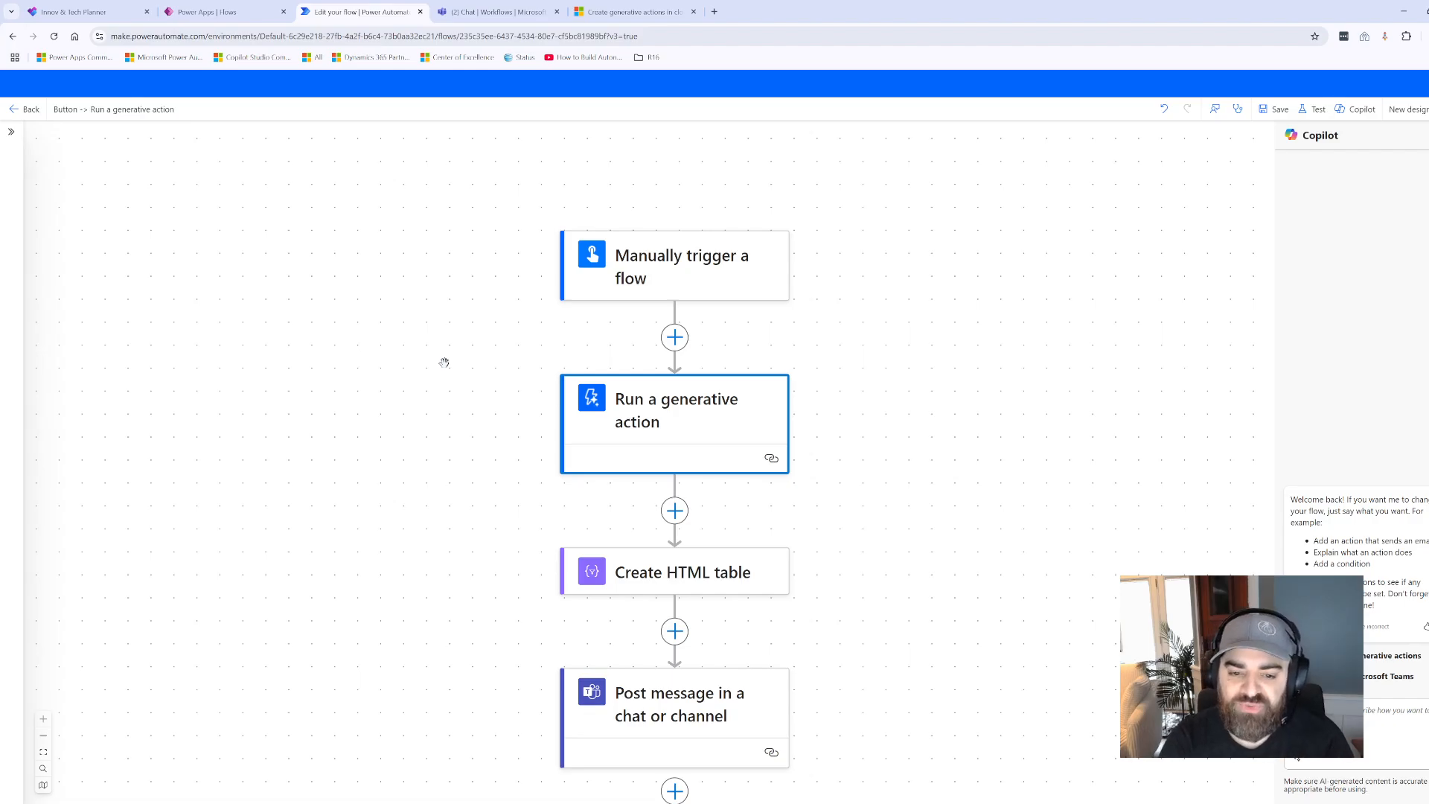
click(674, 338)
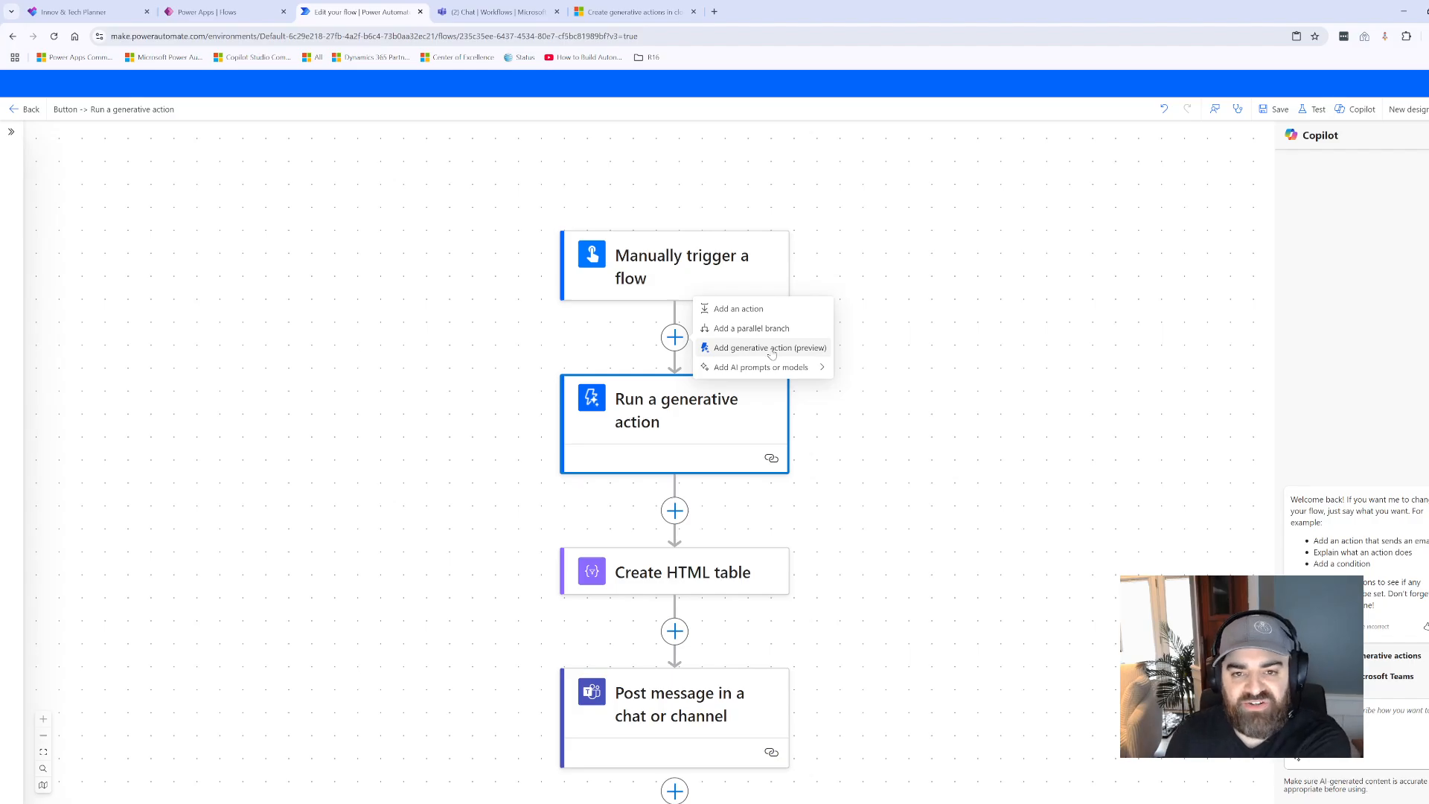
click(504, 367)
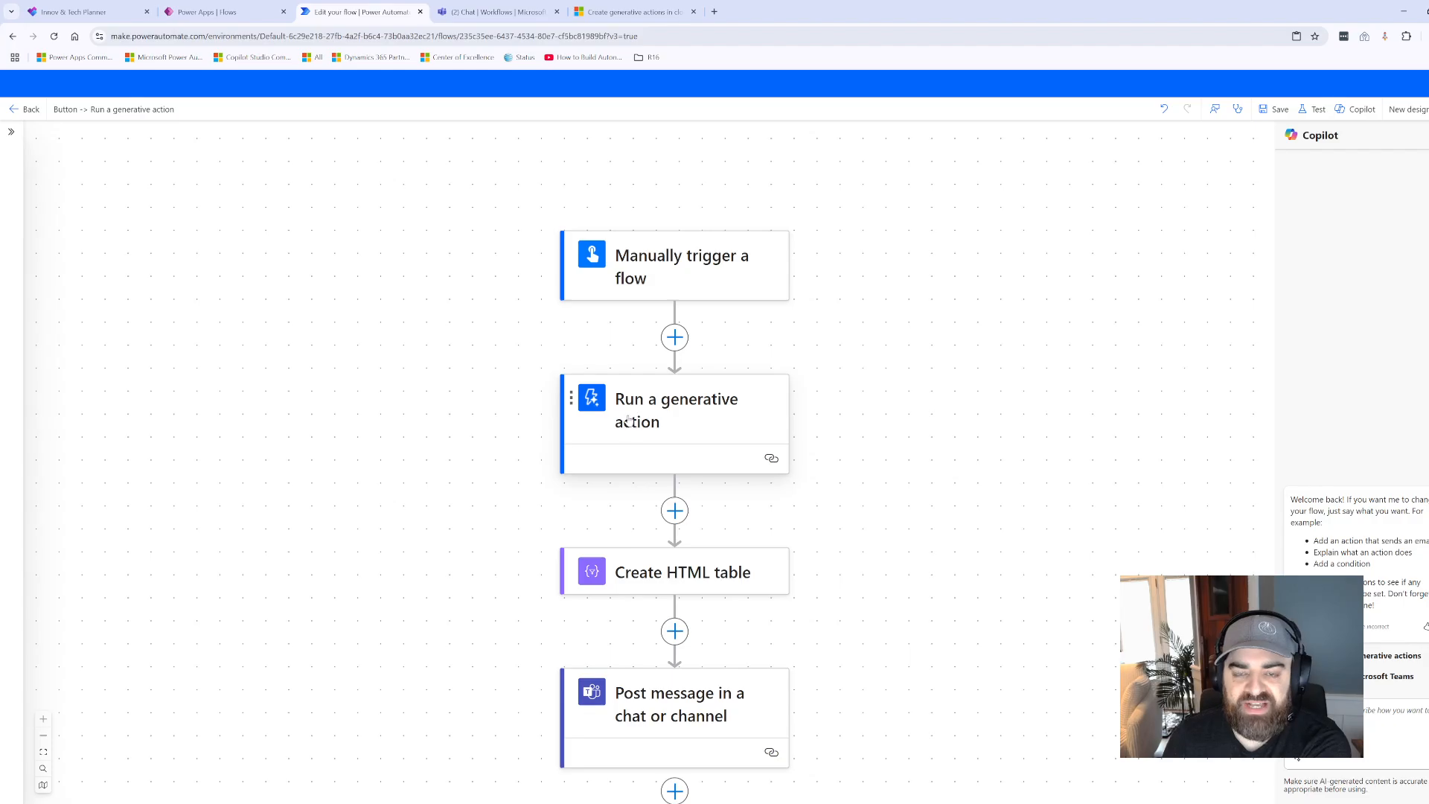
- Open the Run a generative action step's configuration for editing and examine its instructions
click(652, 410)
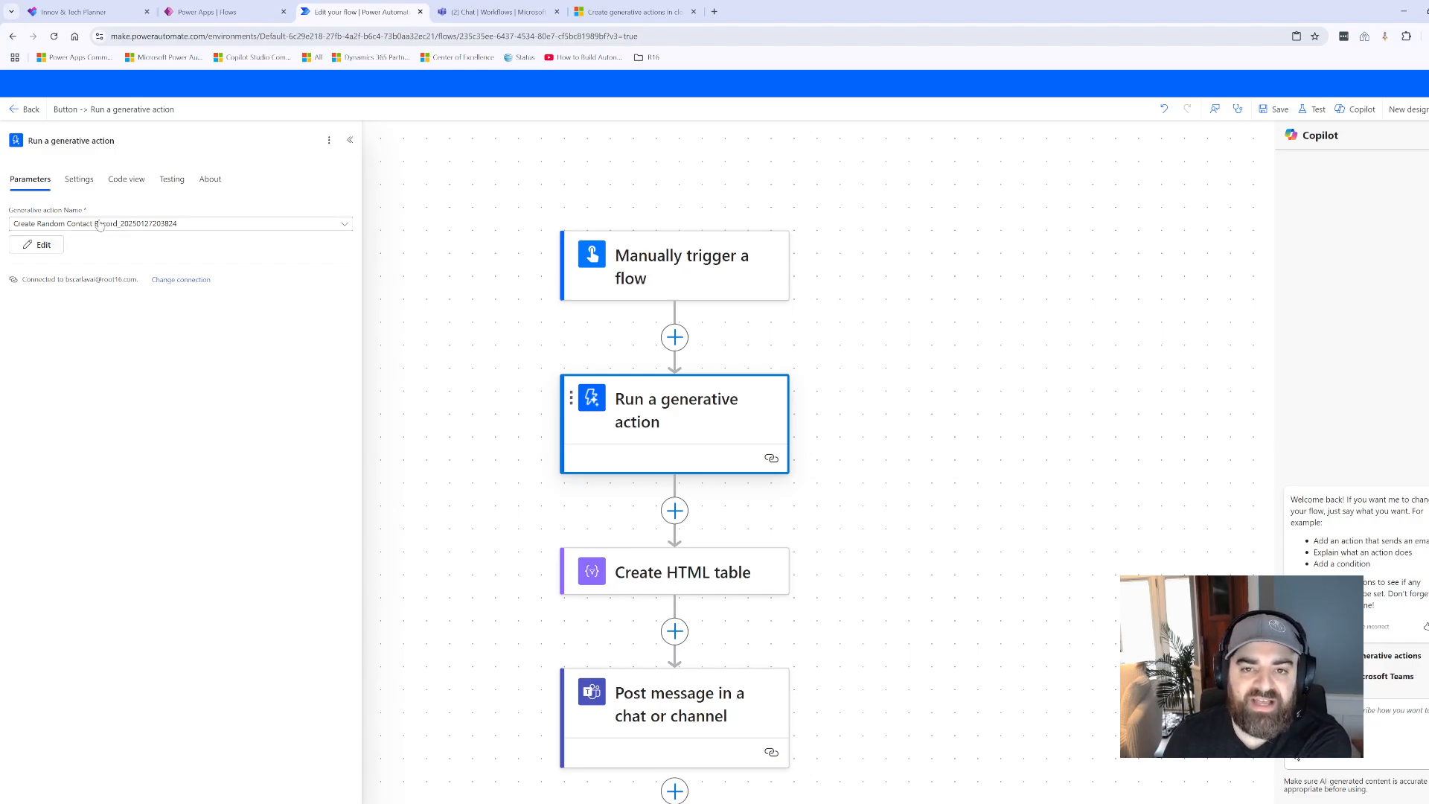
click(44, 245)
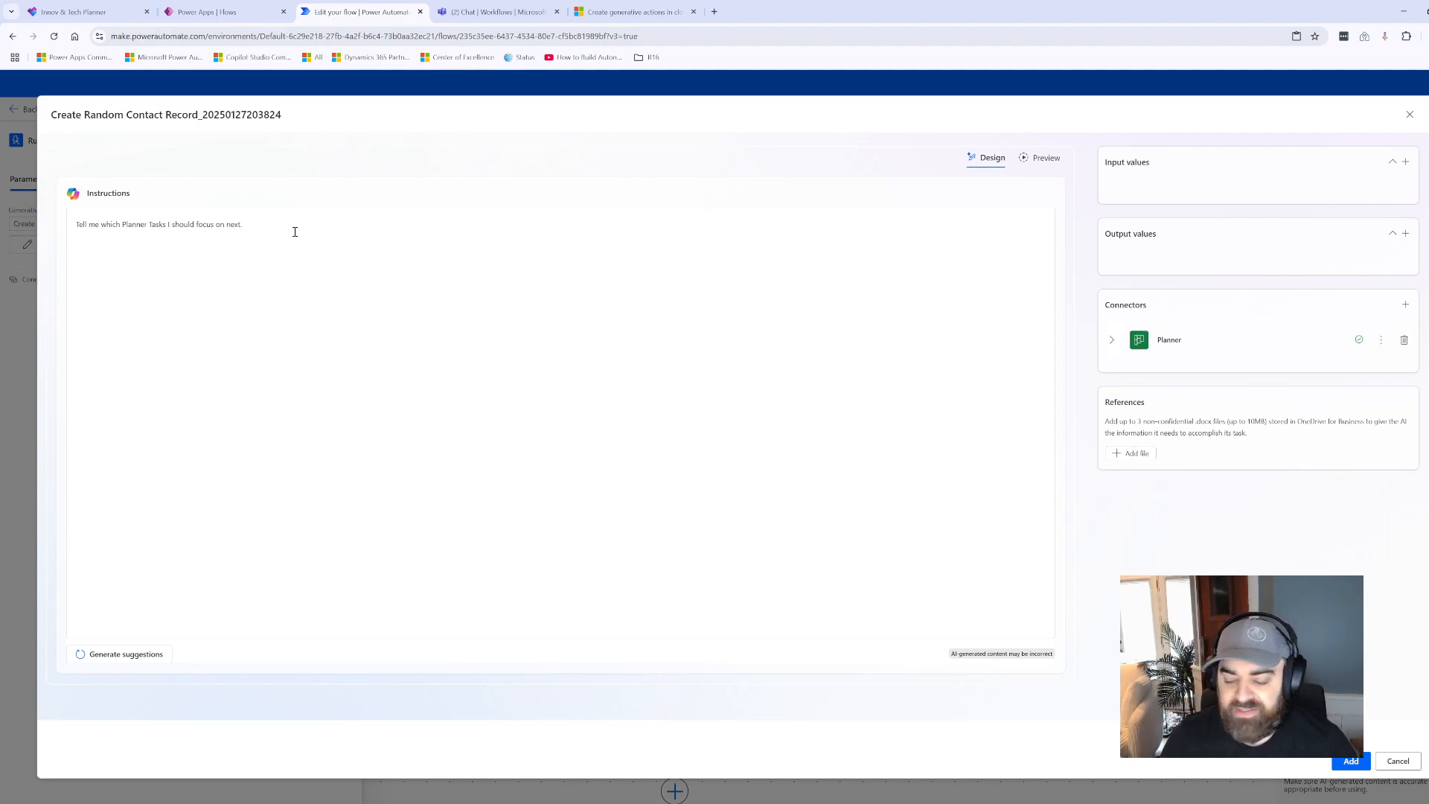
click(286, 232)
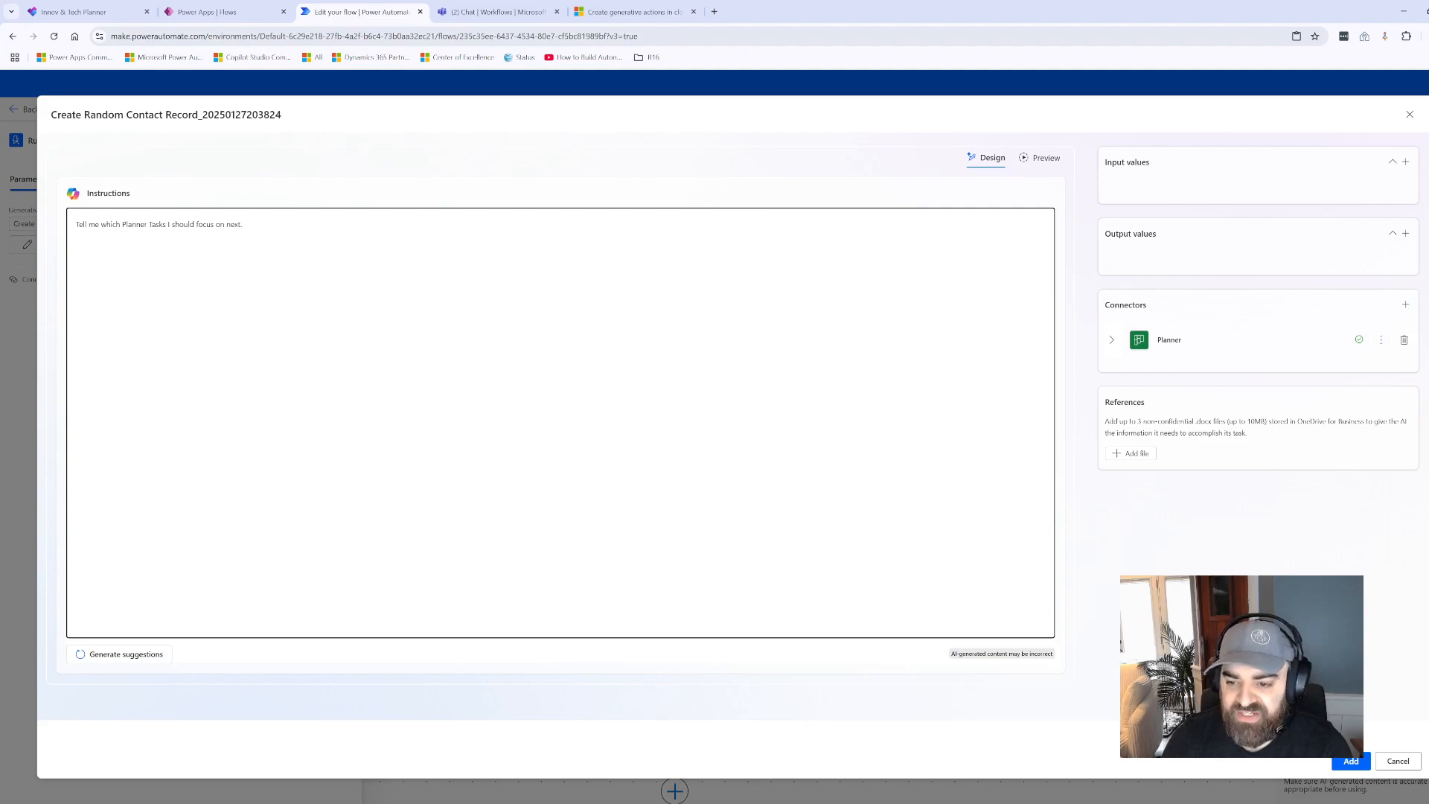
- Look through the connectors available to the generative action and expand the Planner connector to show its actions
click(1406, 307)
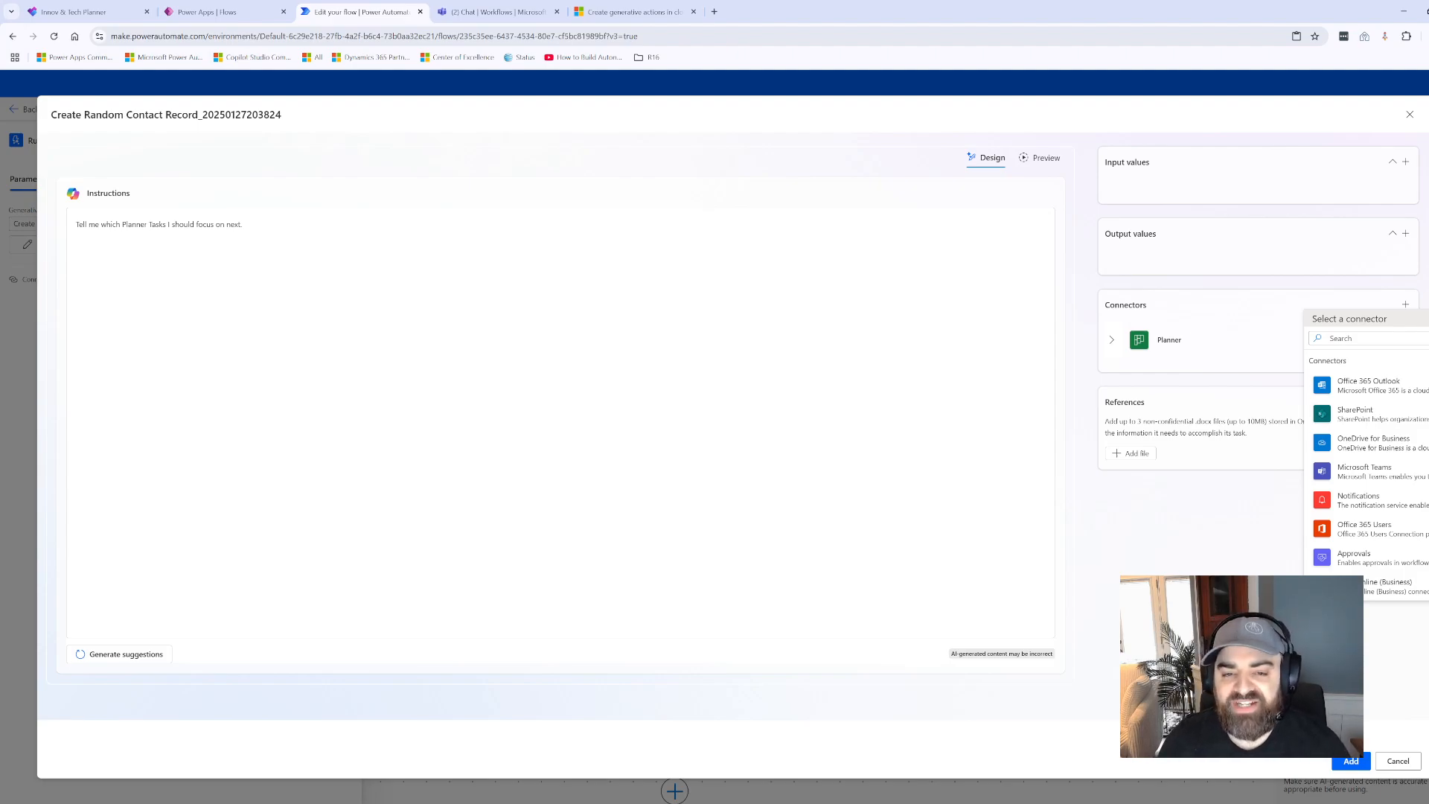
click(878, 531)
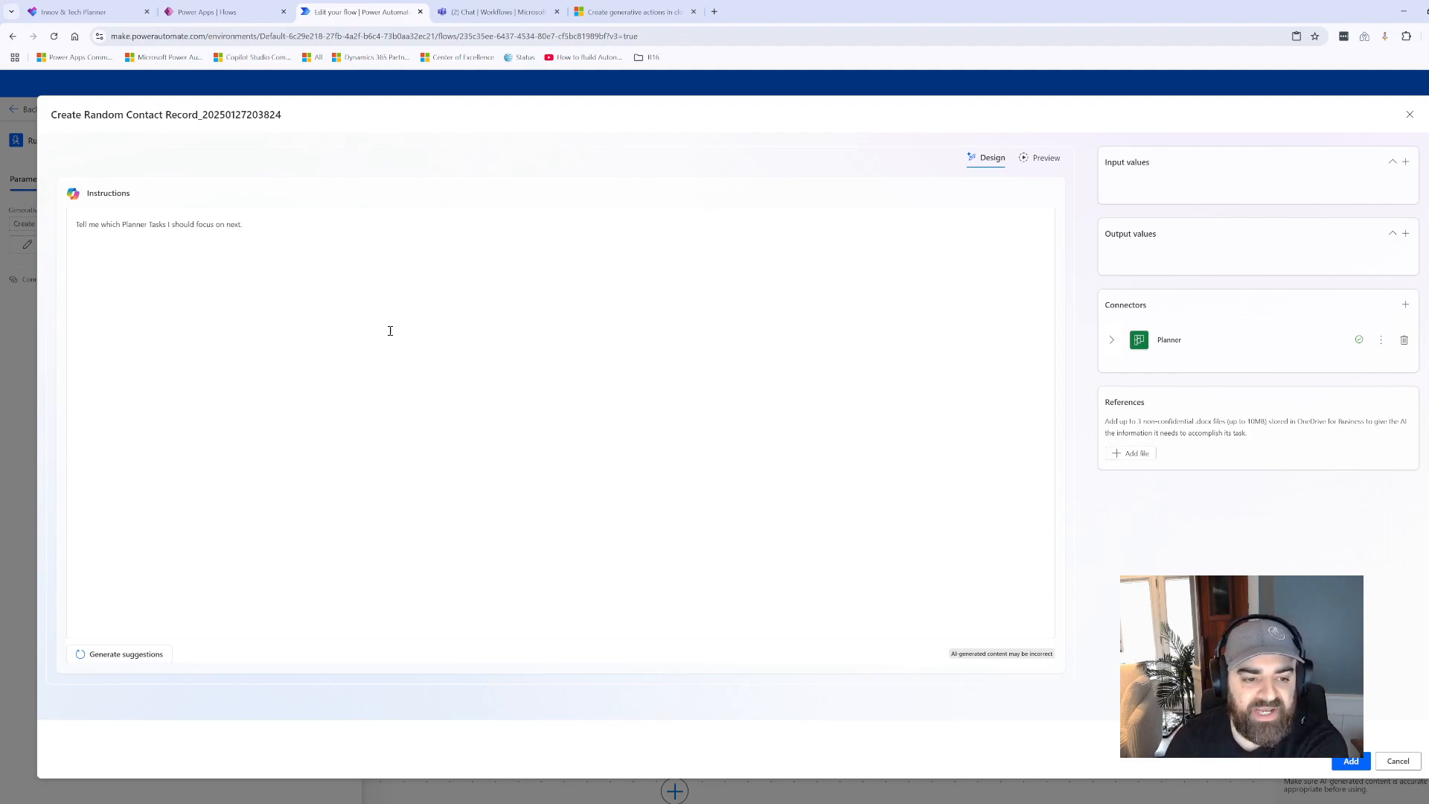
click(262, 226)
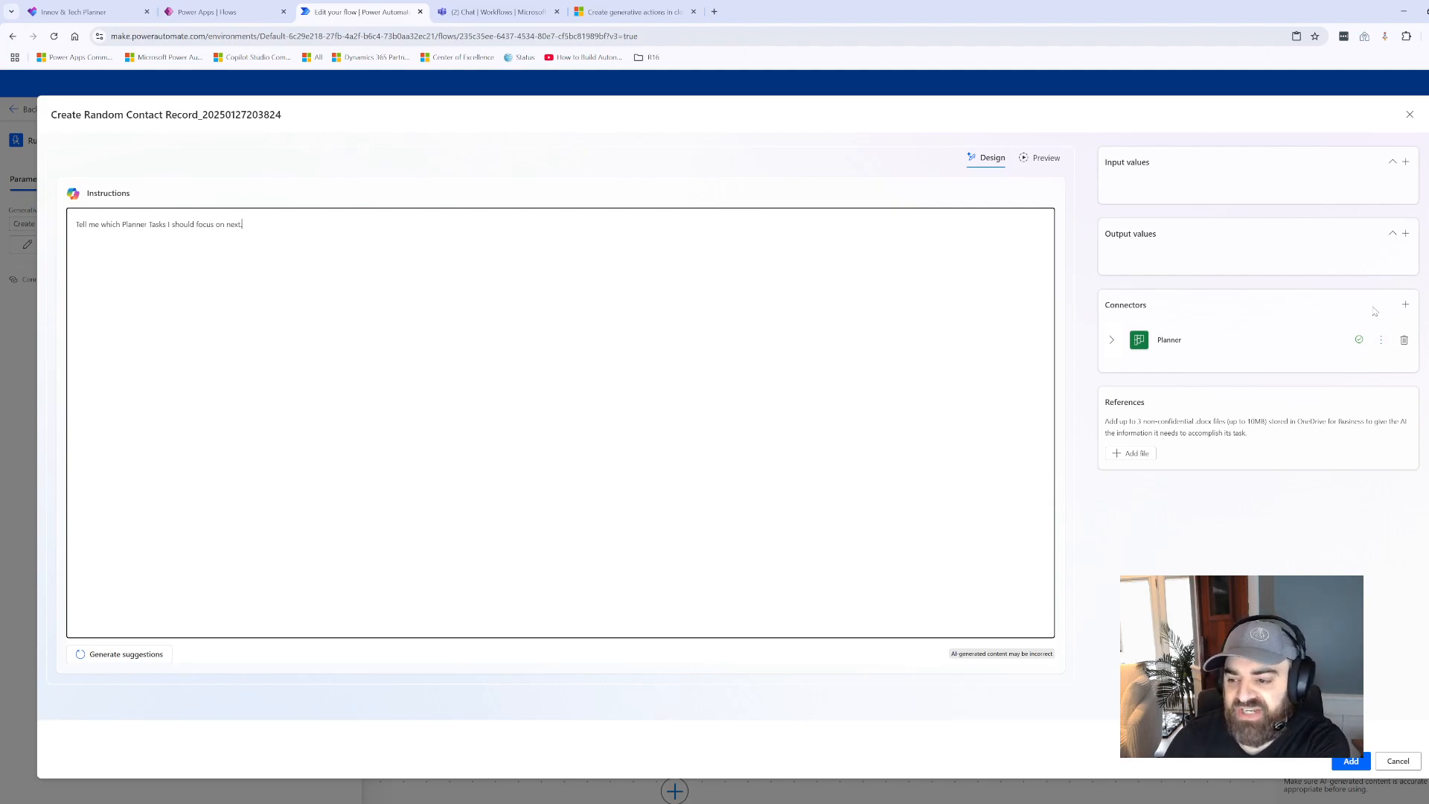
click(1112, 340)
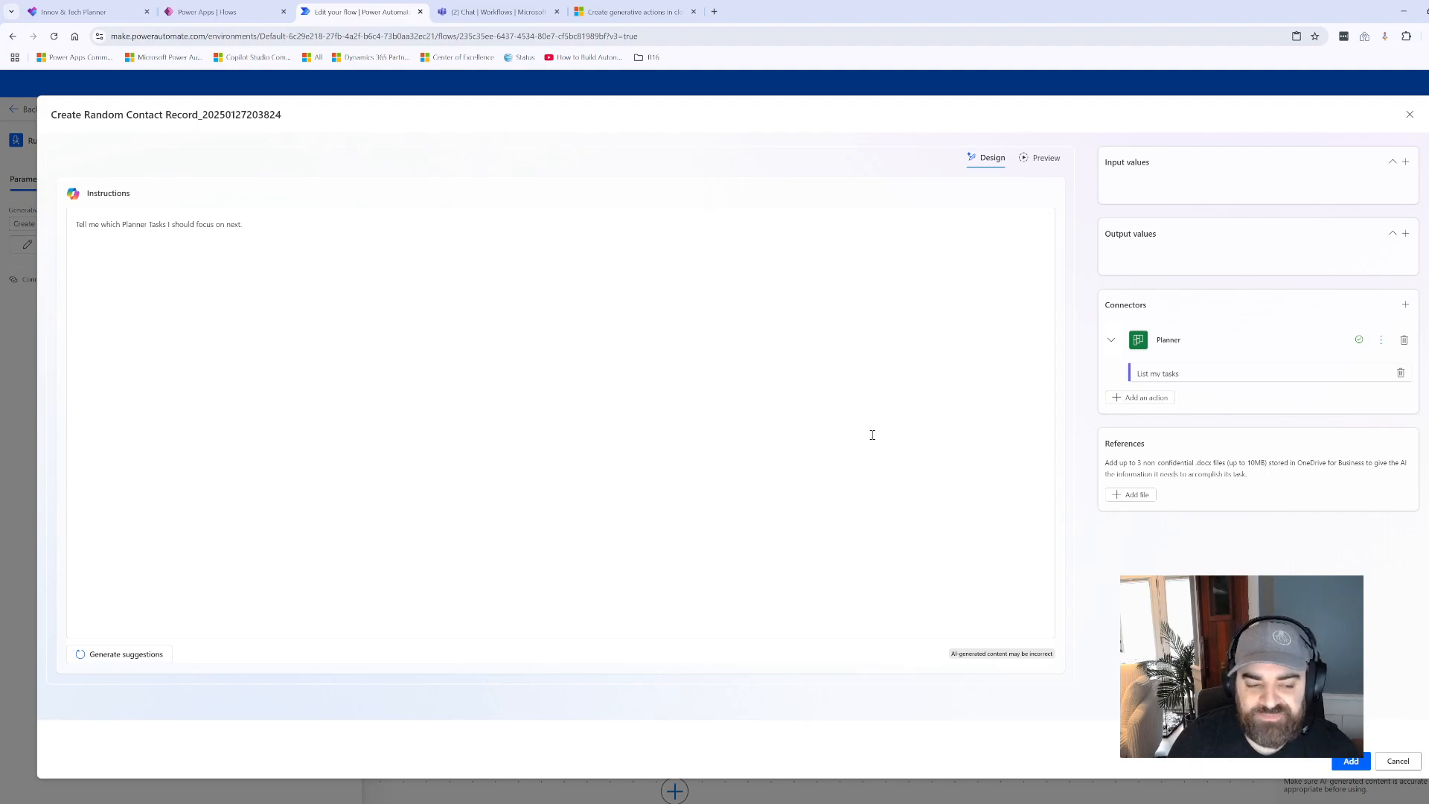
- Run a preview of the generative action and approve its use of the List my tasks action
click(1042, 158)
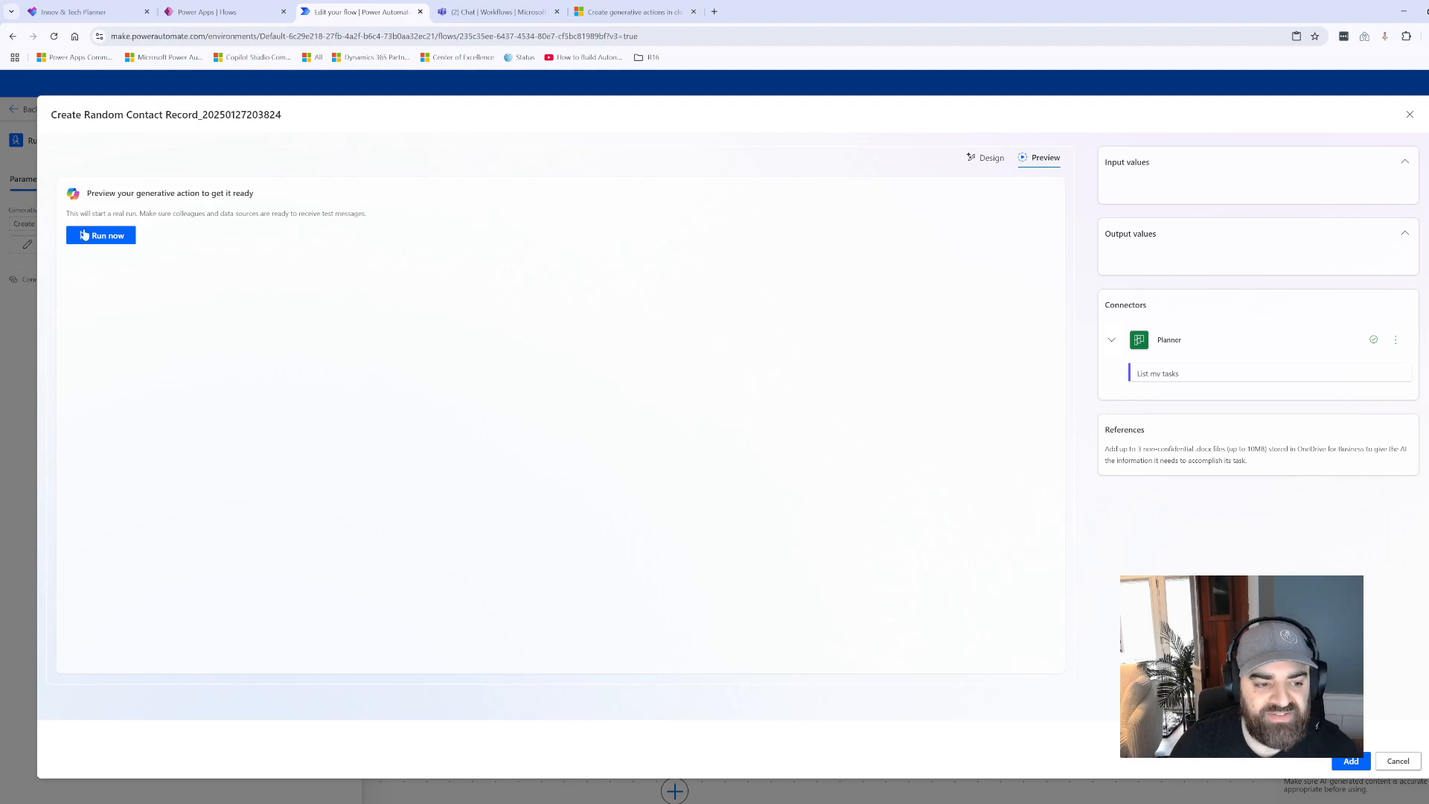
click(84, 235)
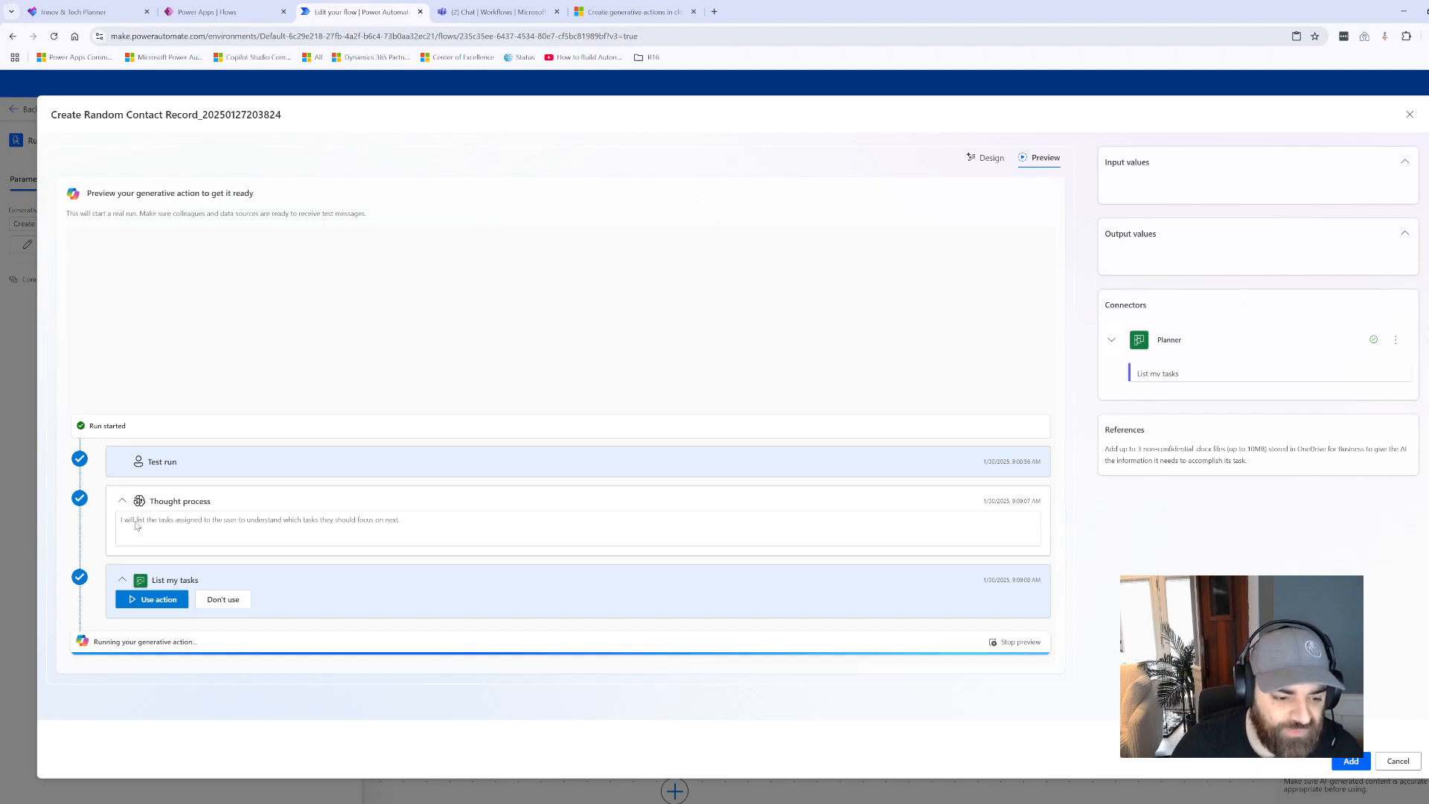
click(152, 600)
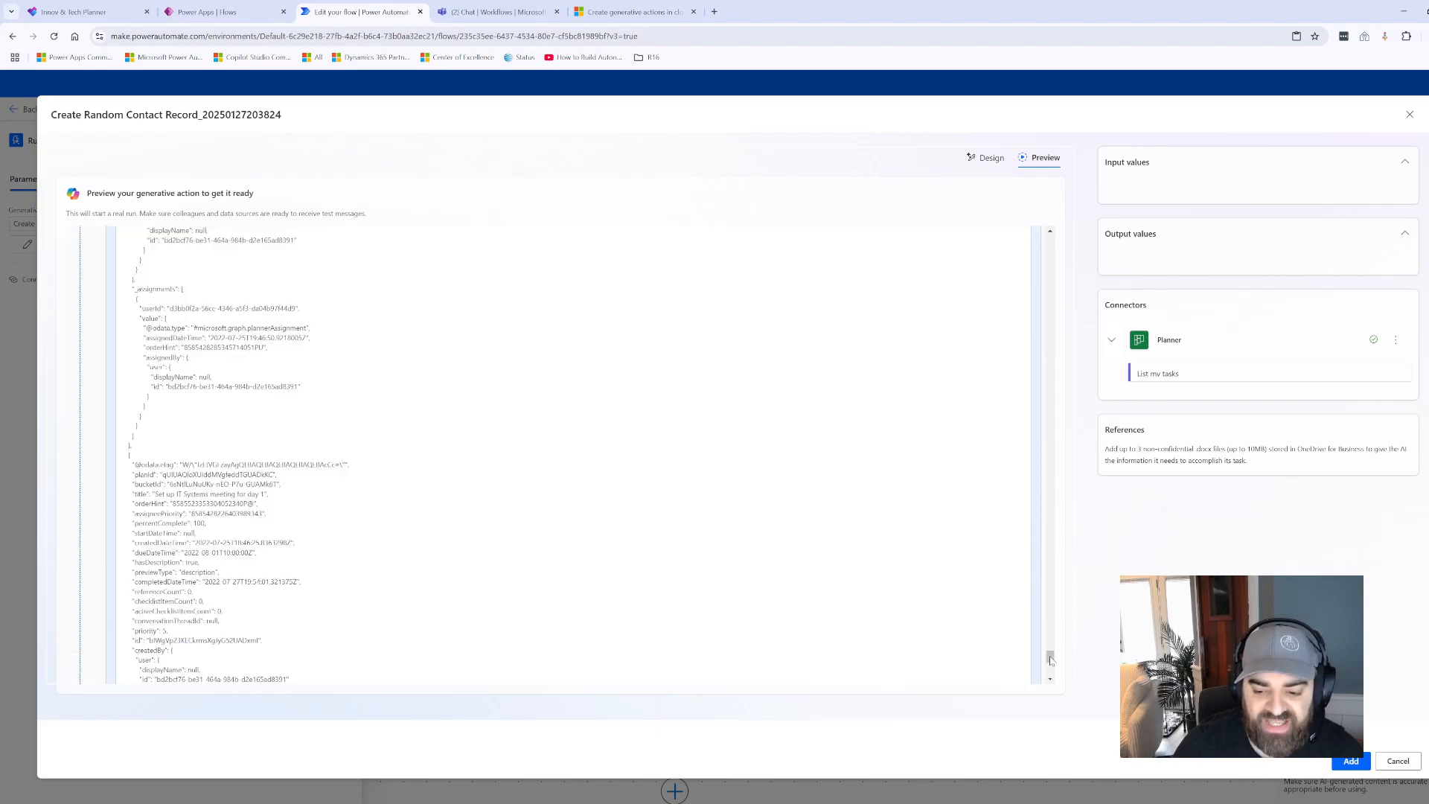
- Look through the task data returned by List my tasks in the preview run
click(1051, 280)
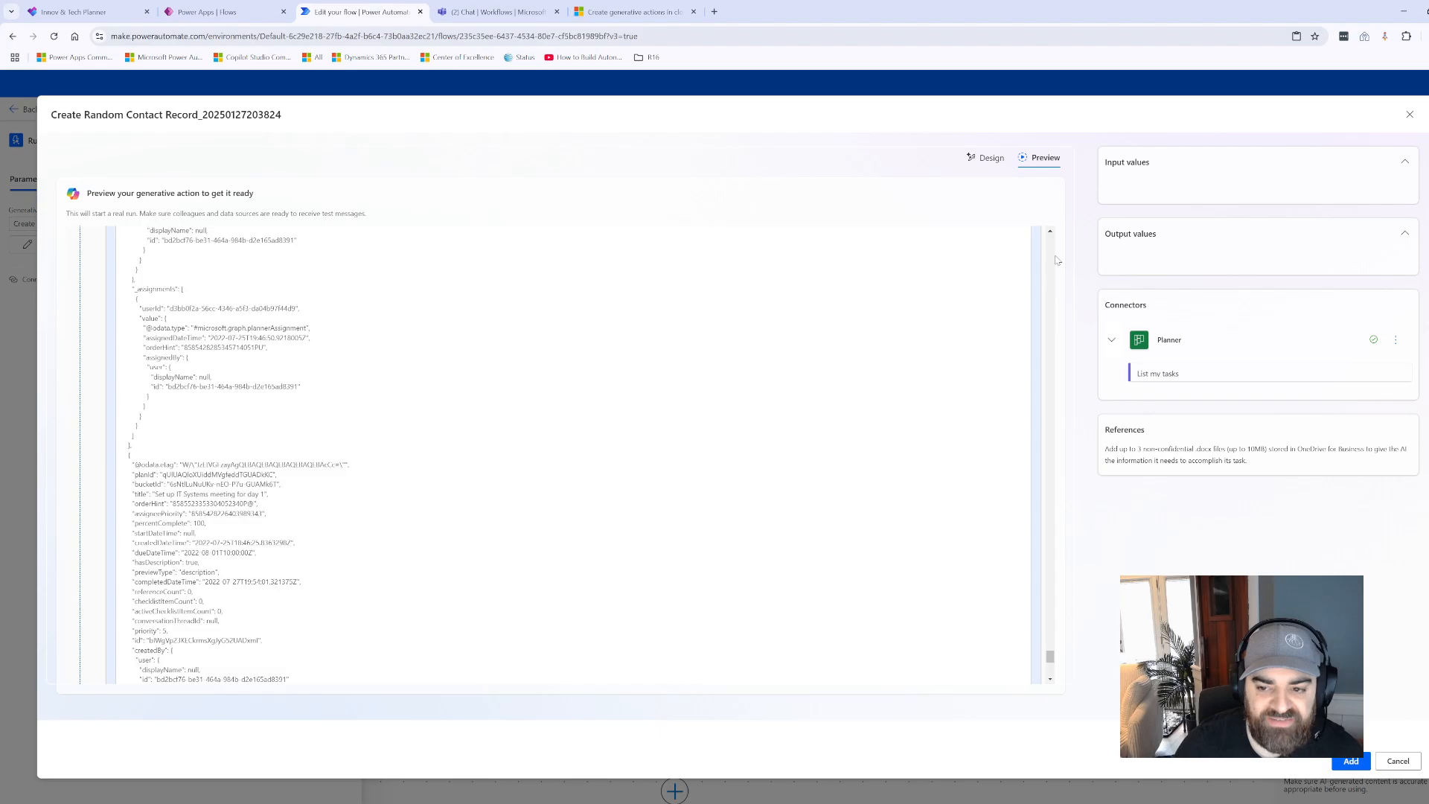
drag(1051, 653, 1051, 527)
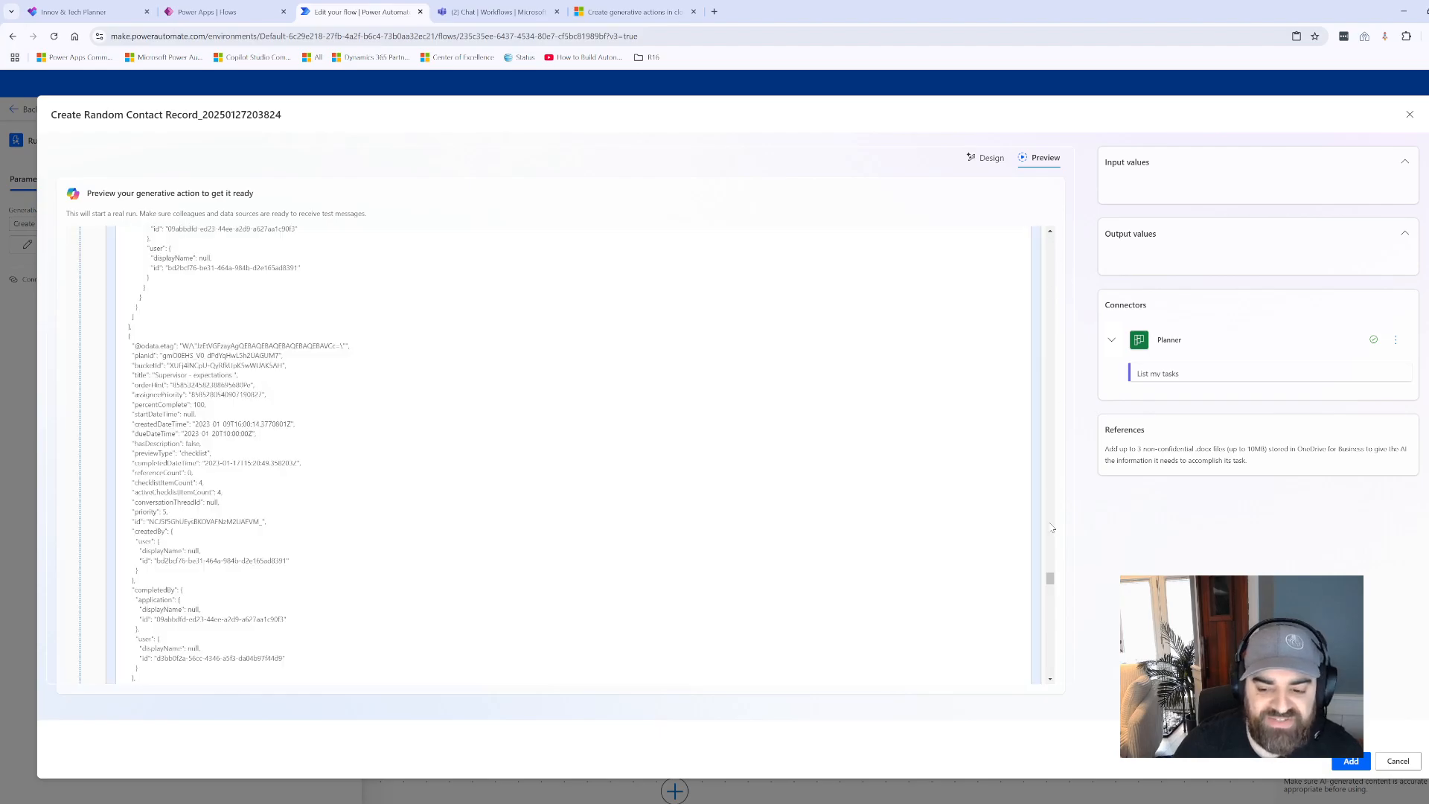
drag(1052, 581, 1058, 237)
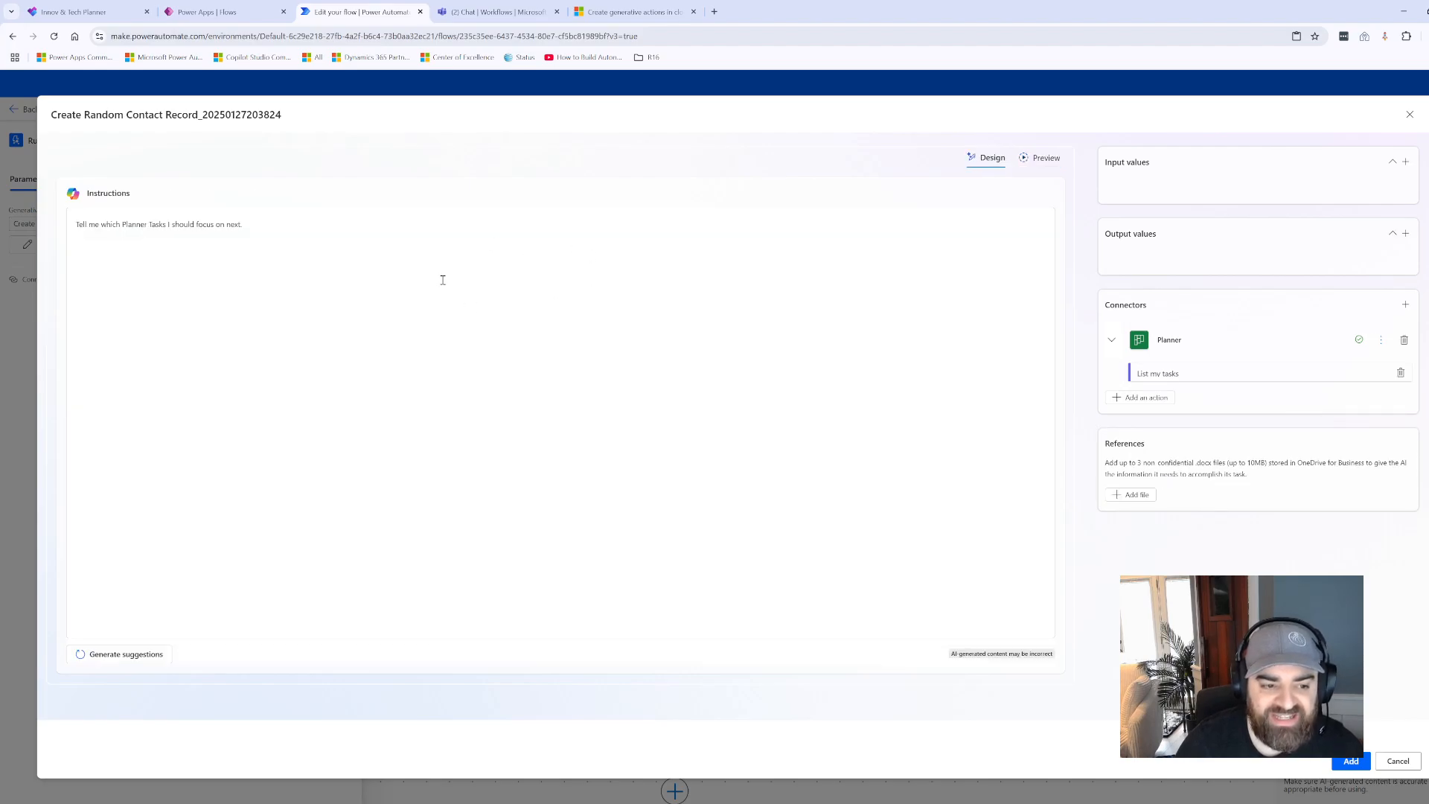
- Review the generative action's instruction text, cancel out of its editor and dismiss the action's details
click(275, 229)
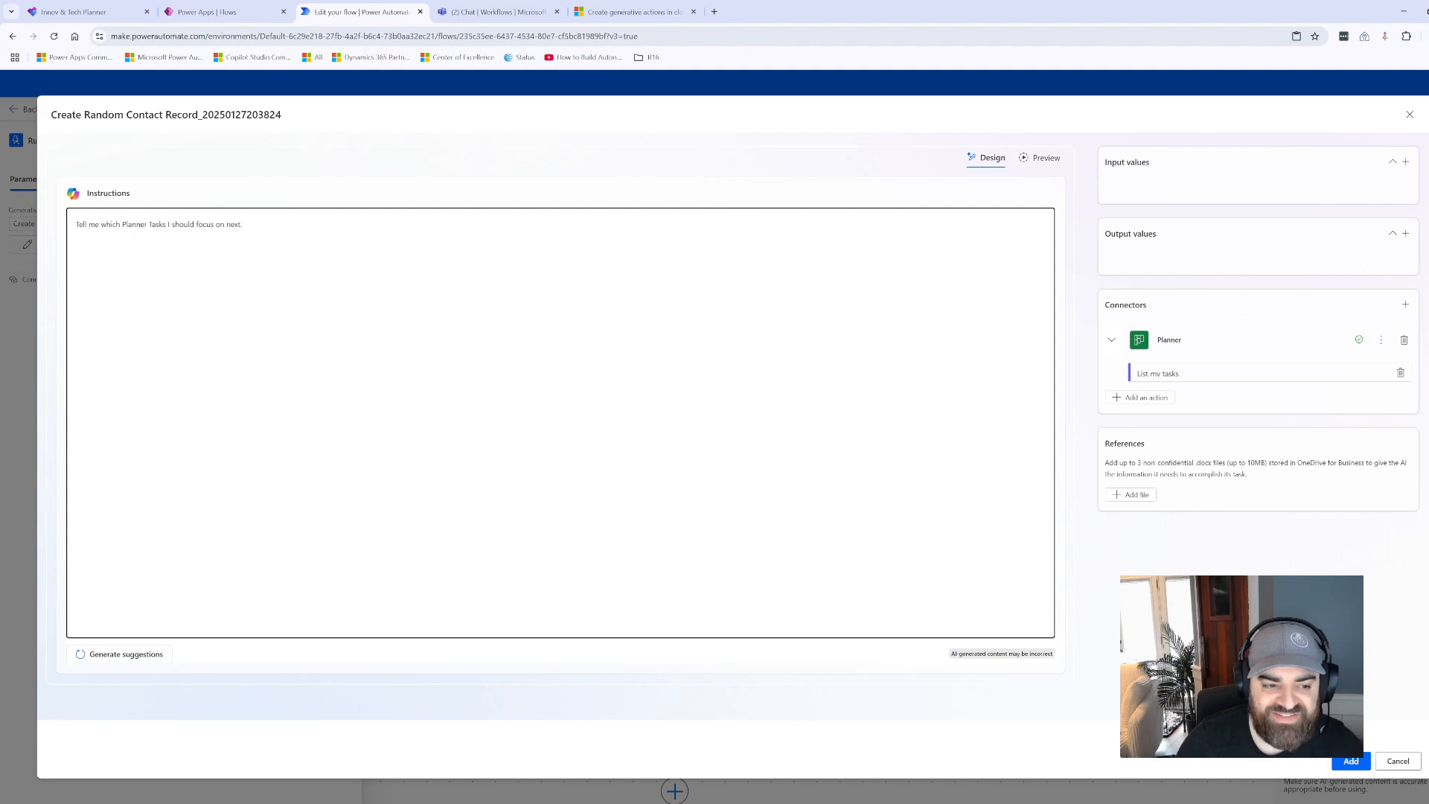
drag(243, 244, 219, 250)
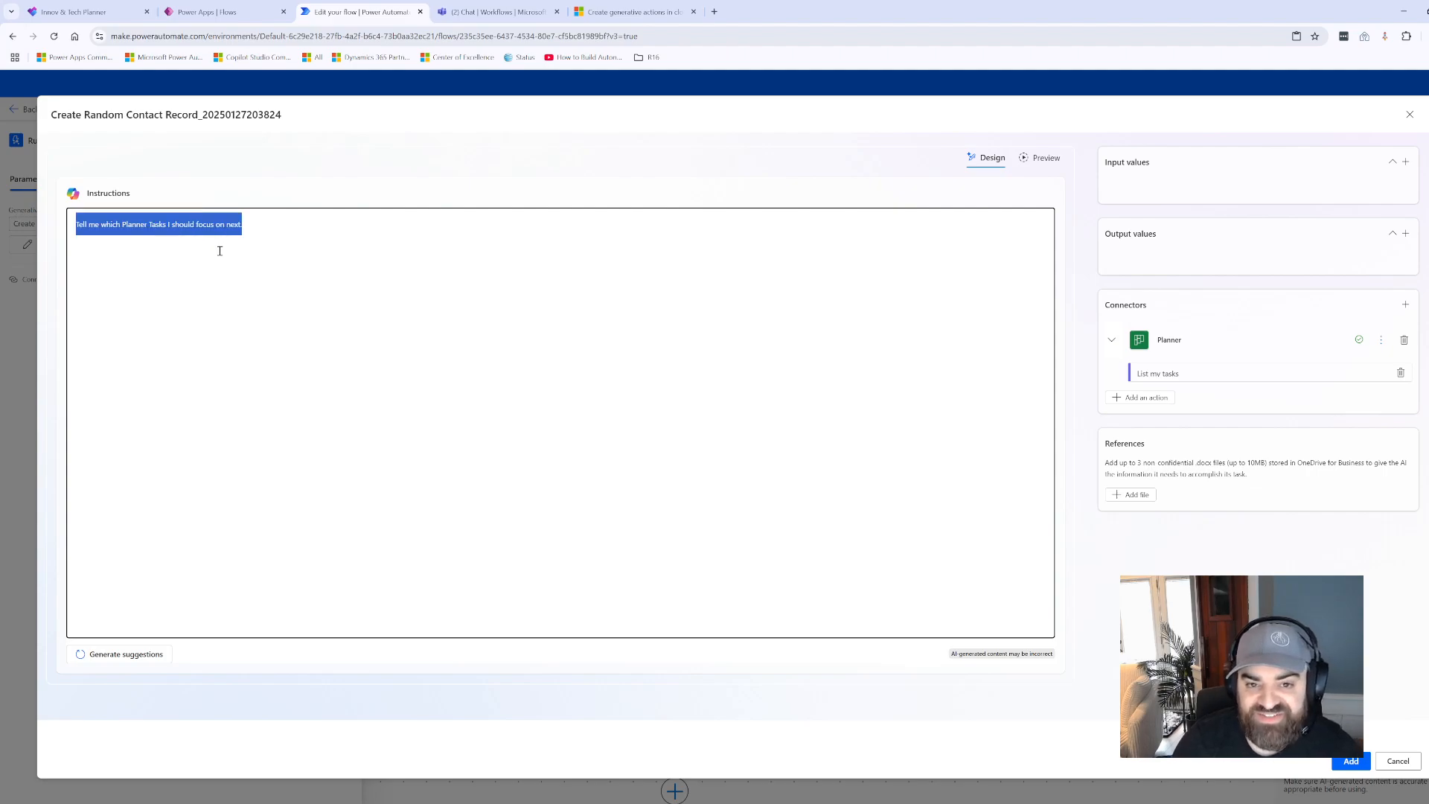
click(330, 231)
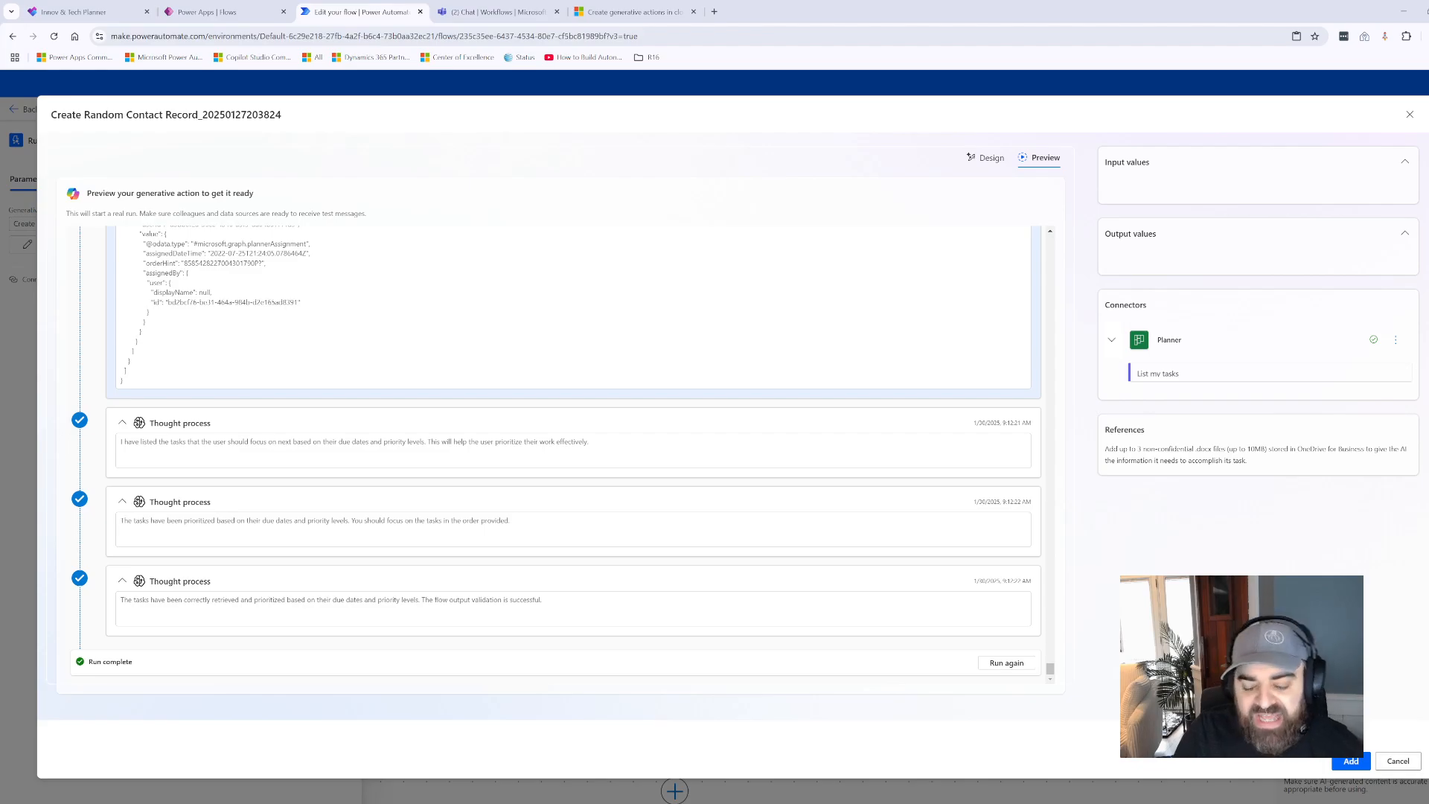
click(1397, 761)
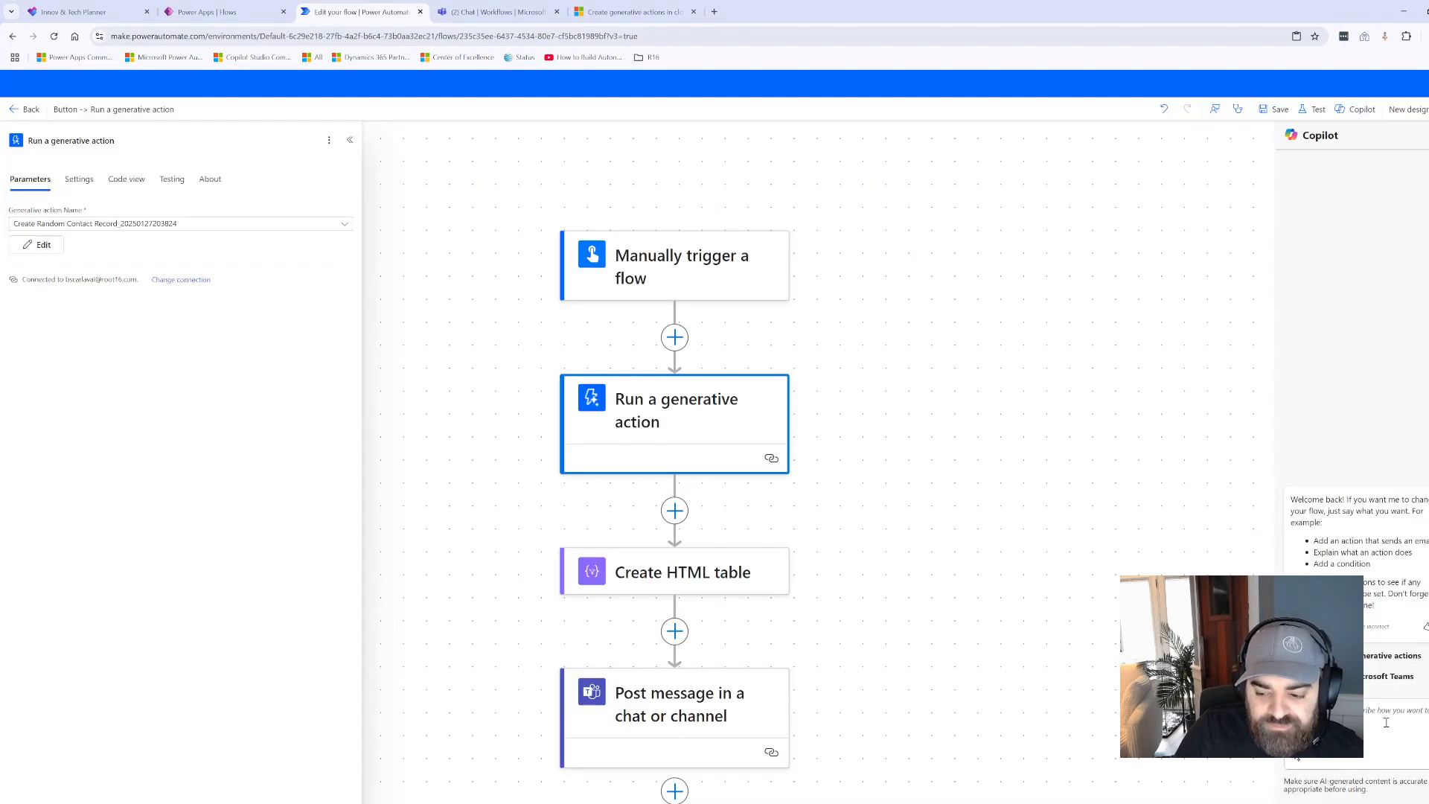
click(888, 525)
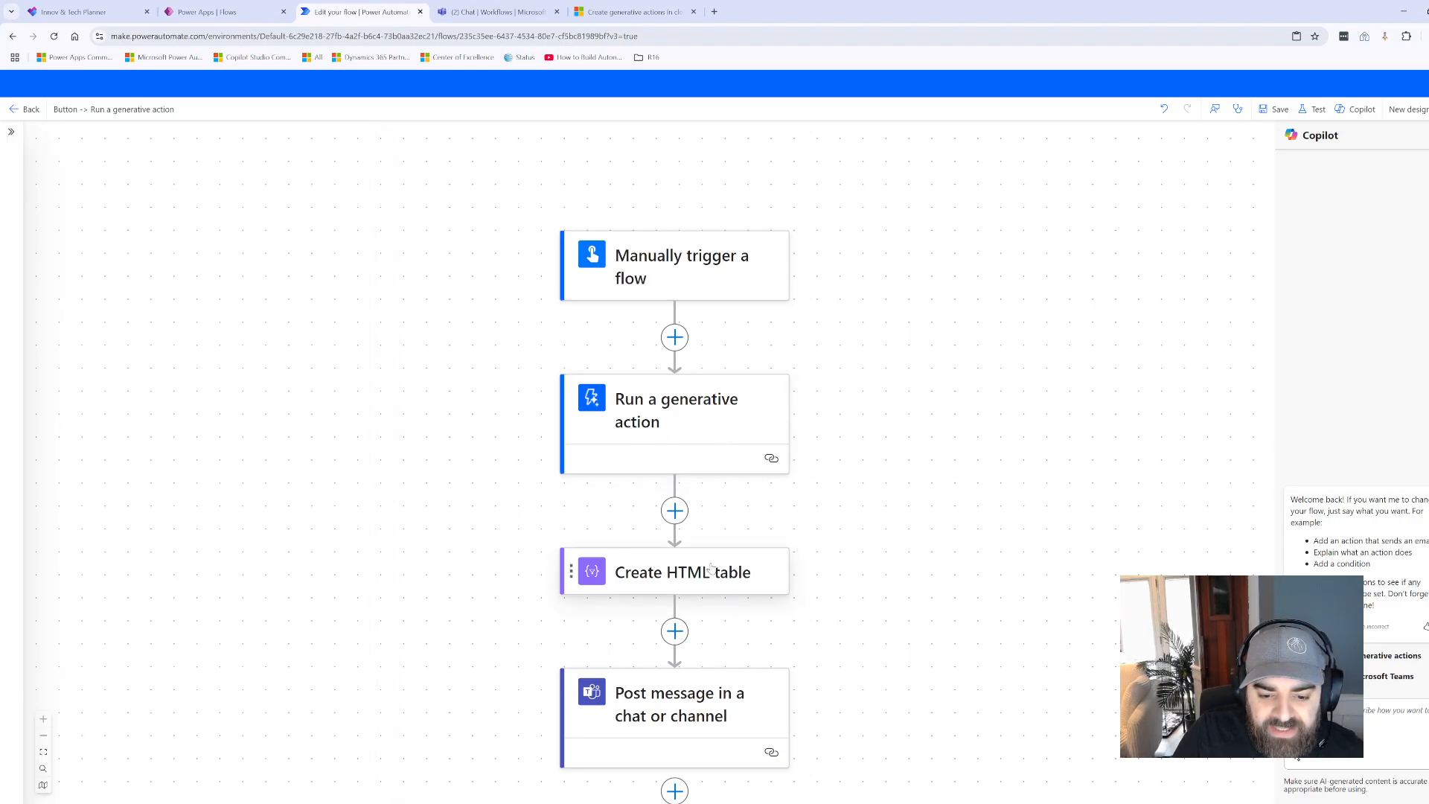
- Open the Create HTML table step and inspect the tasks token and expression editor for its From input
click(695, 448)
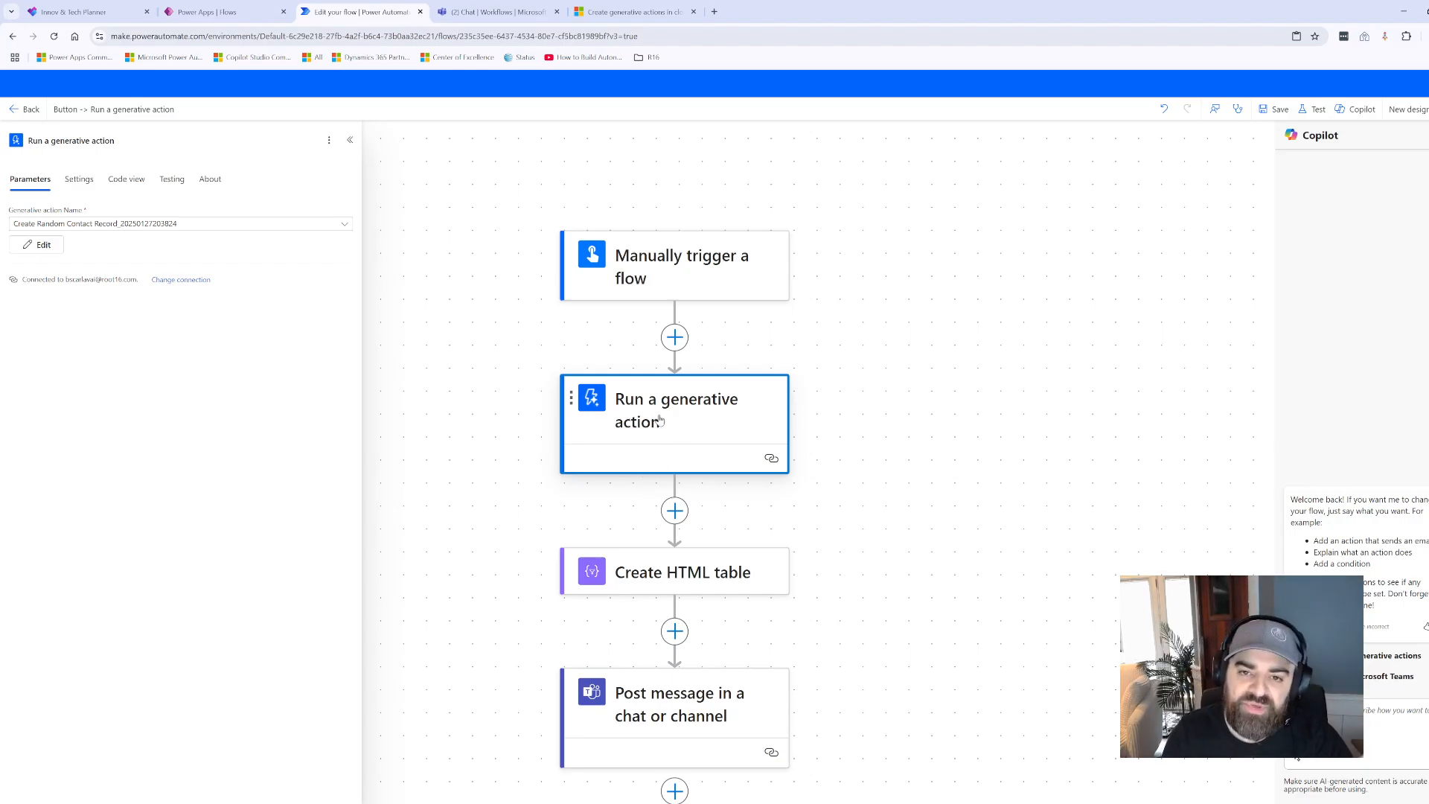
click(679, 573)
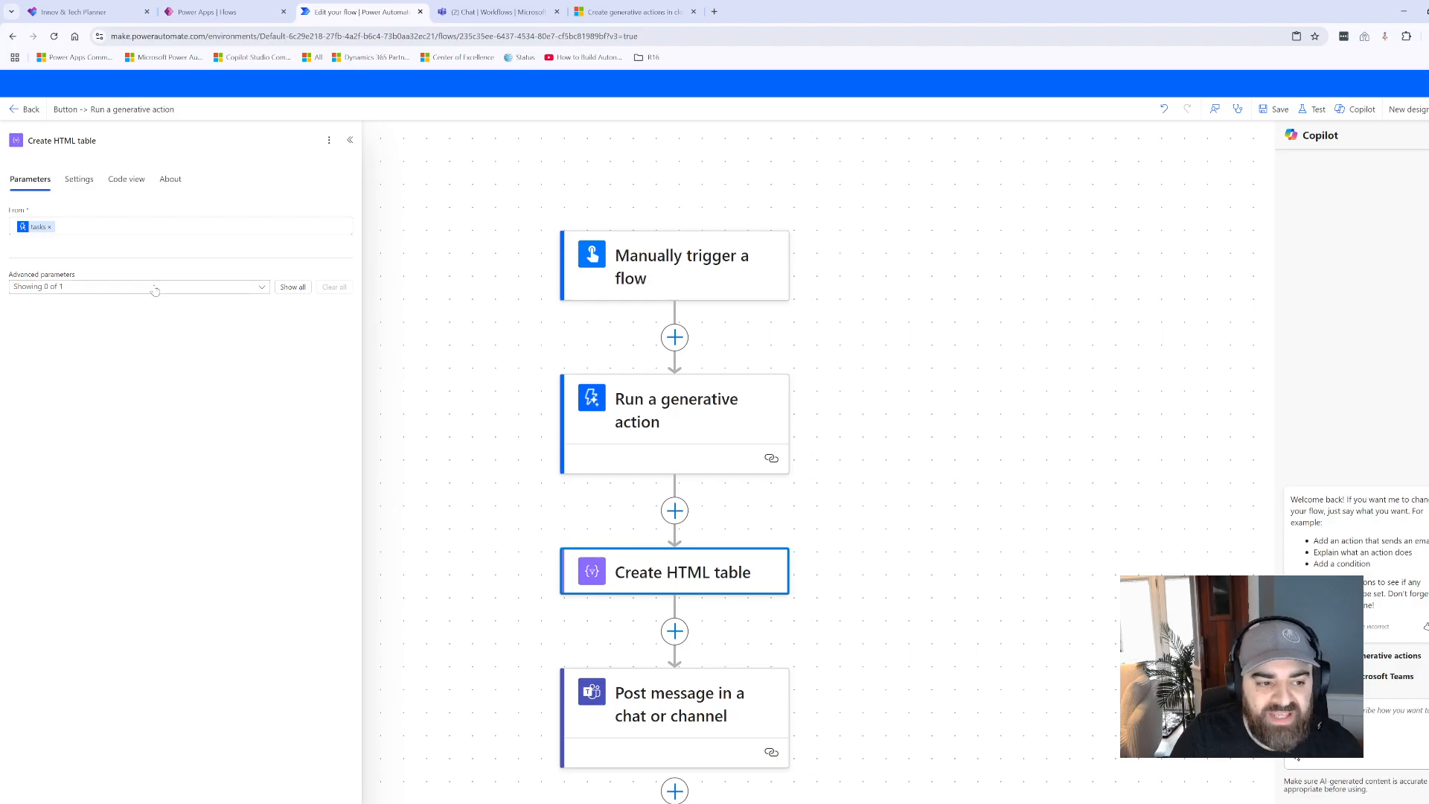
click(29, 231)
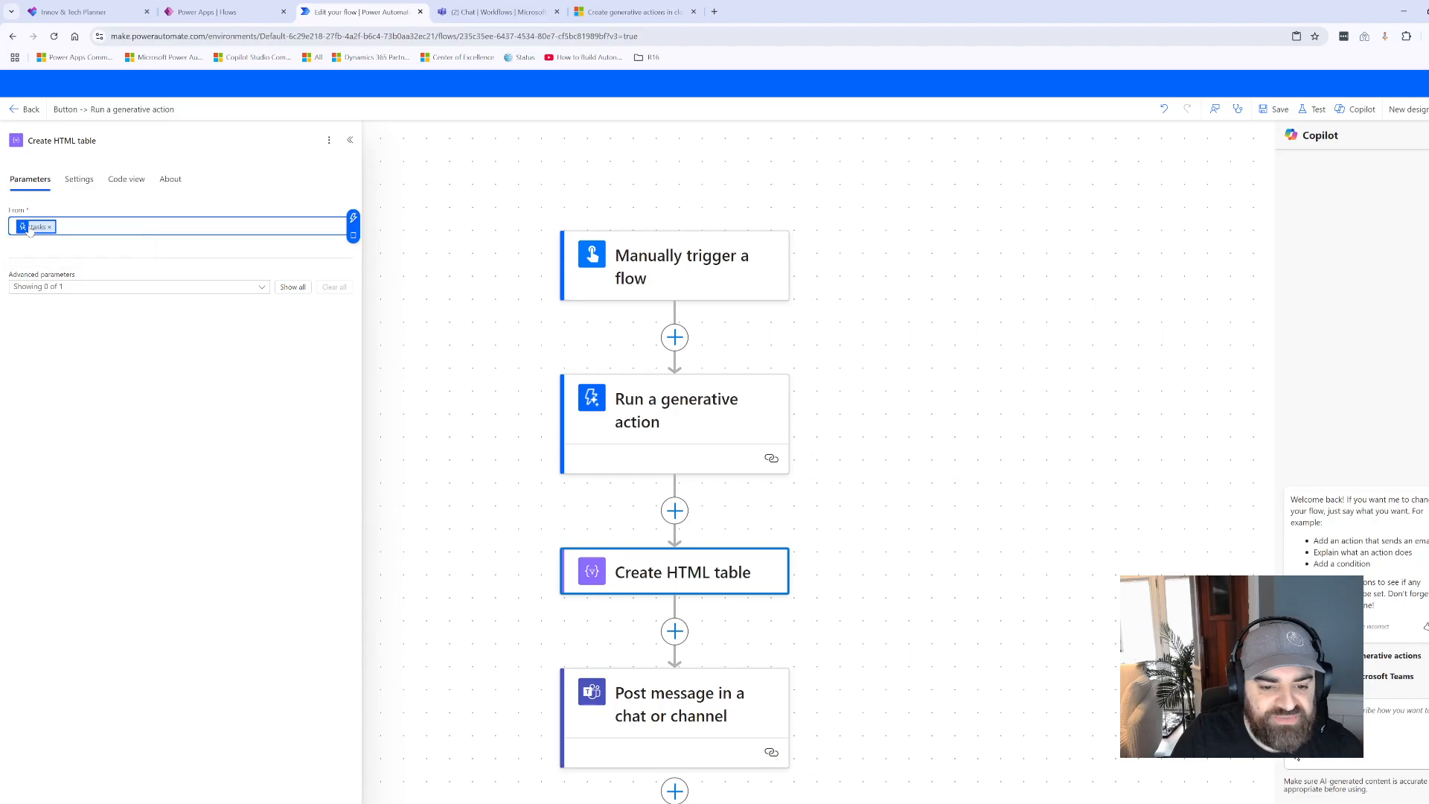
click(354, 235)
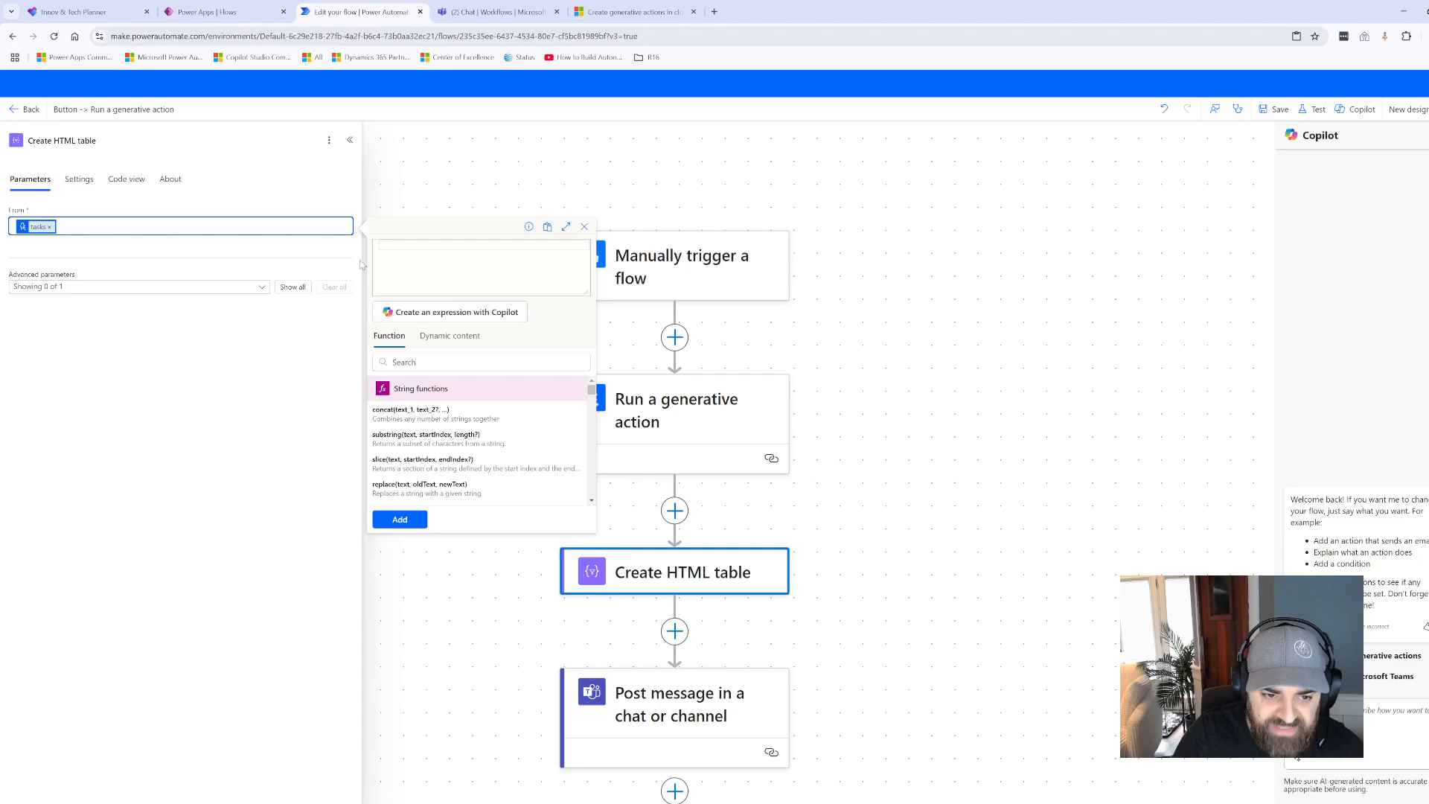
click(584, 226)
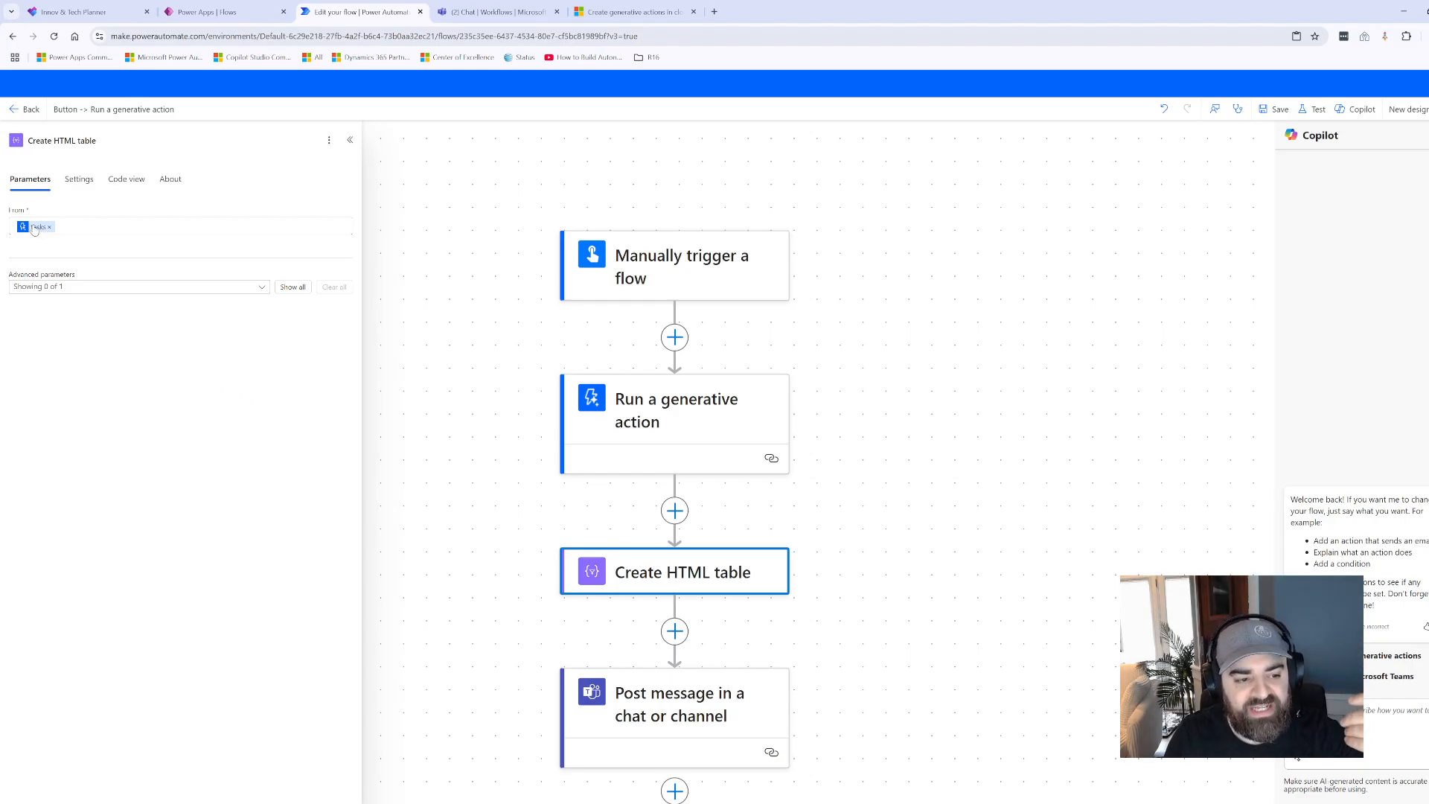
- Check which dynamic content is available for the Create HTML table step's From input, and close the step's details
click(79, 225)
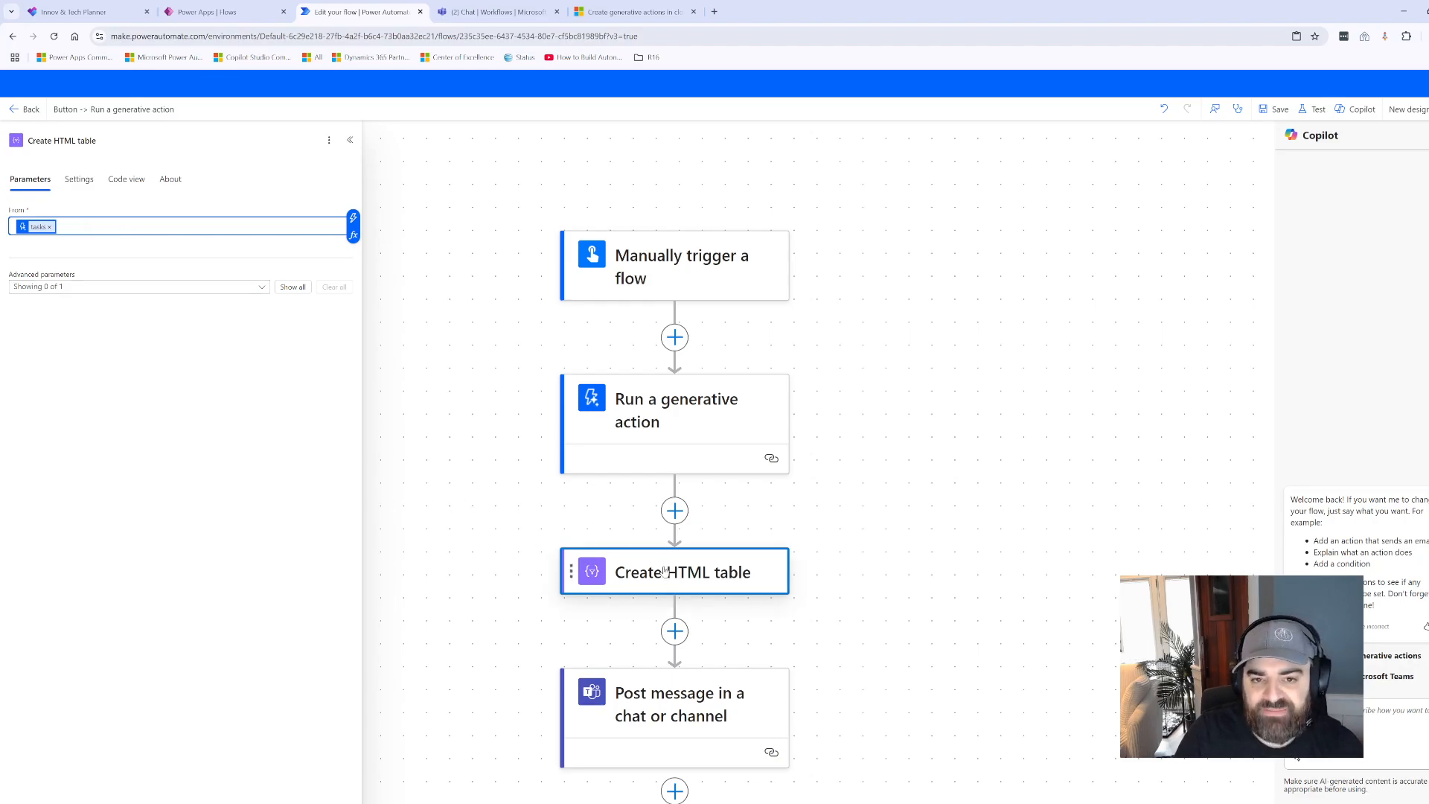
key(ctrl+1)
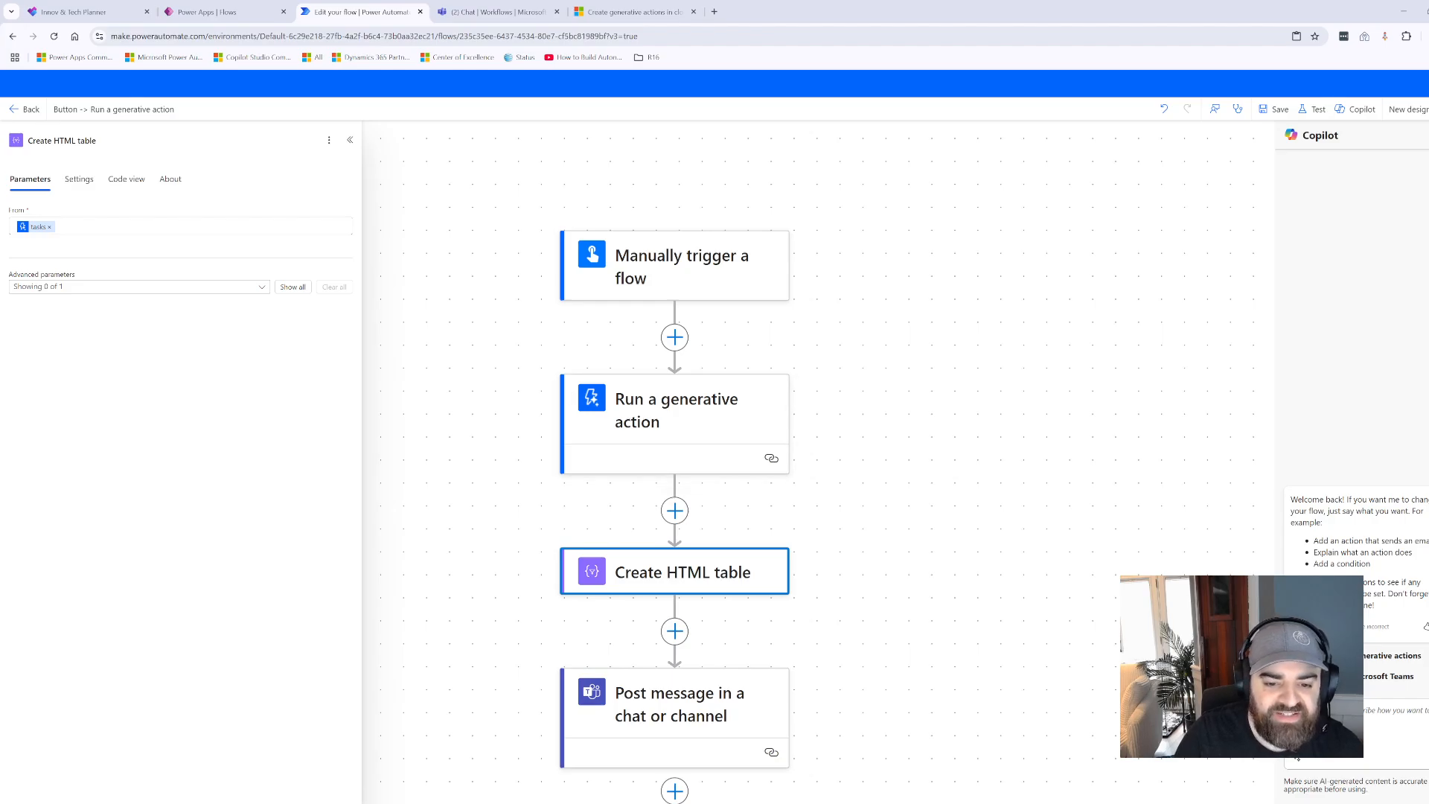
click(294, 233)
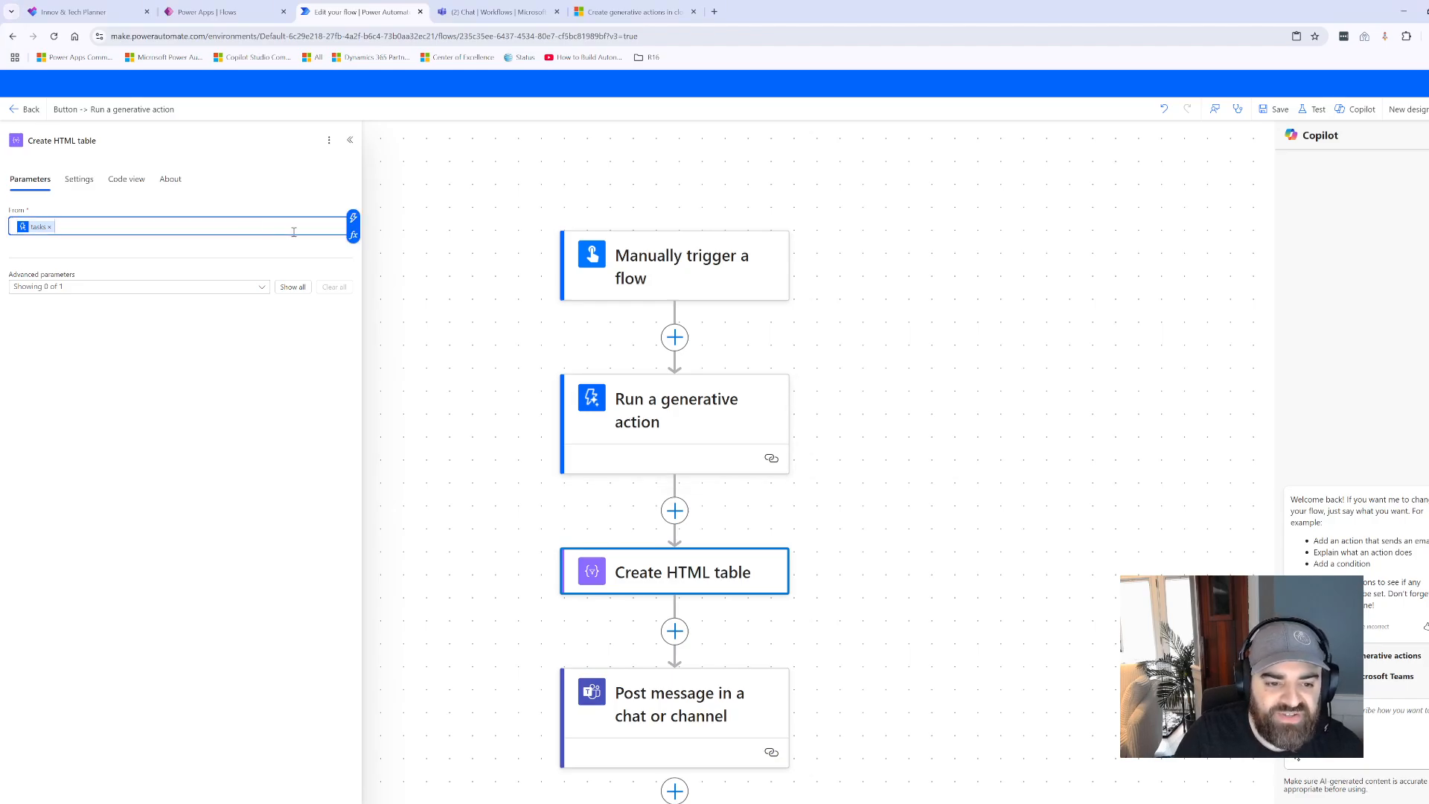
click(352, 216)
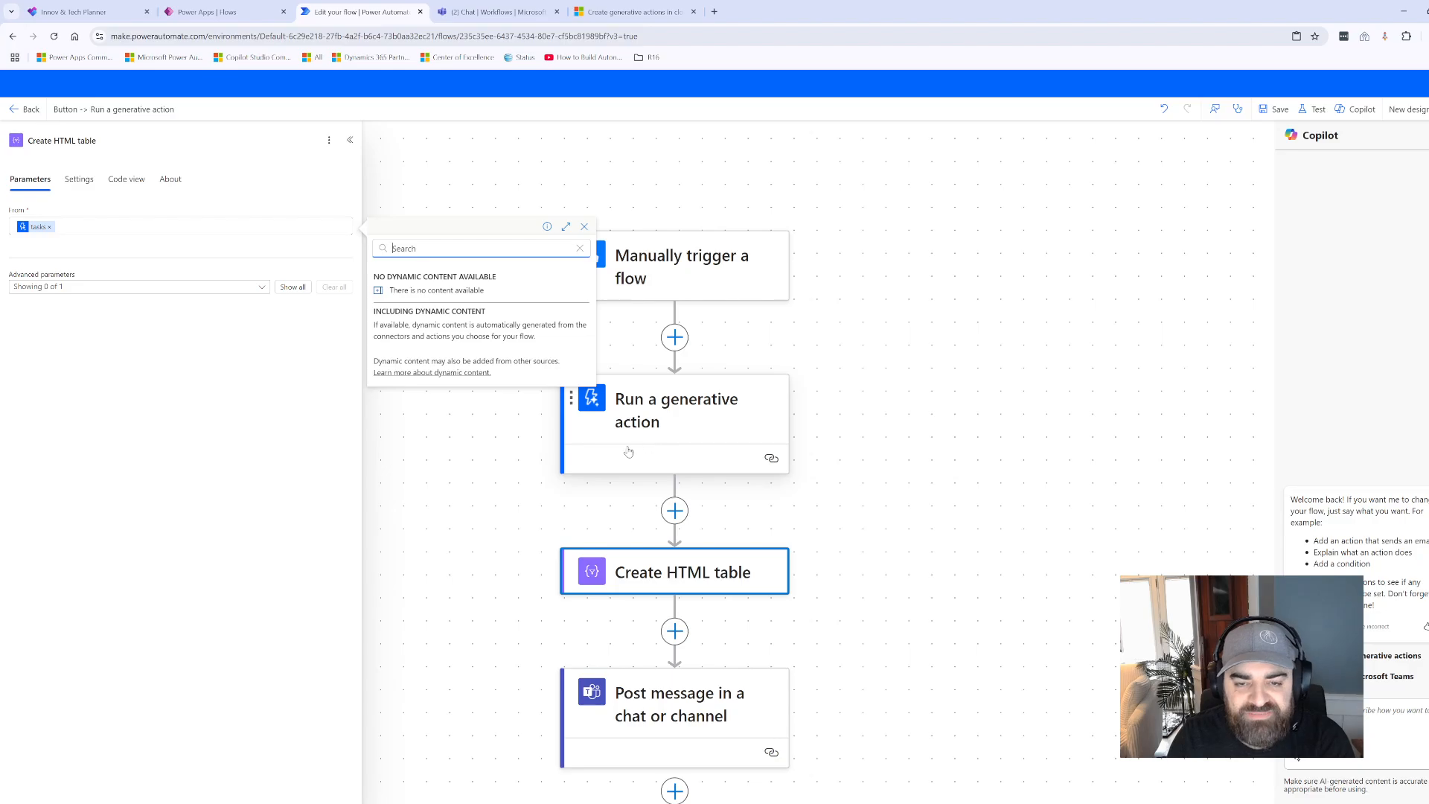
click(544, 476)
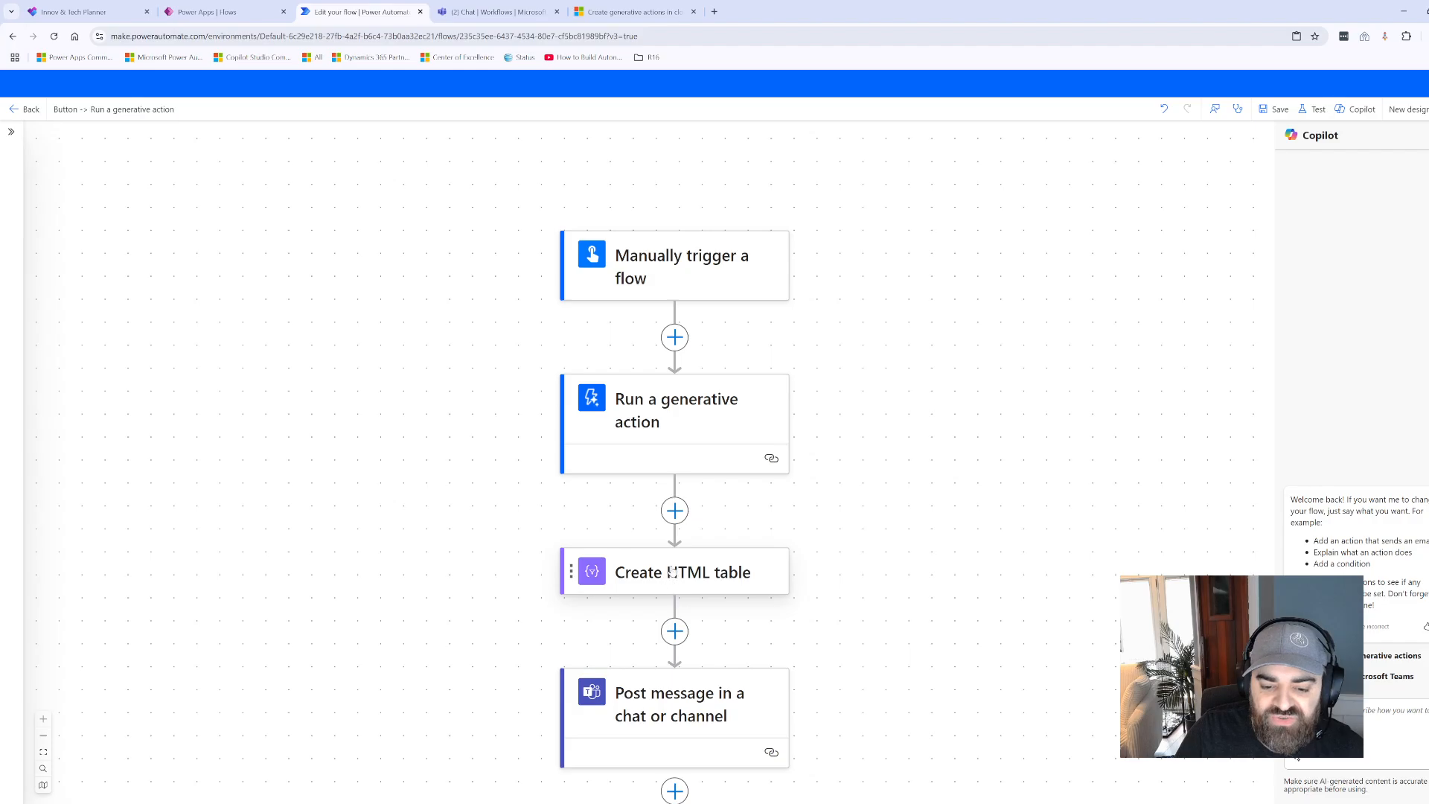
- Save the flow and start a manual test run of it
scroll(880, 565, down, 1)
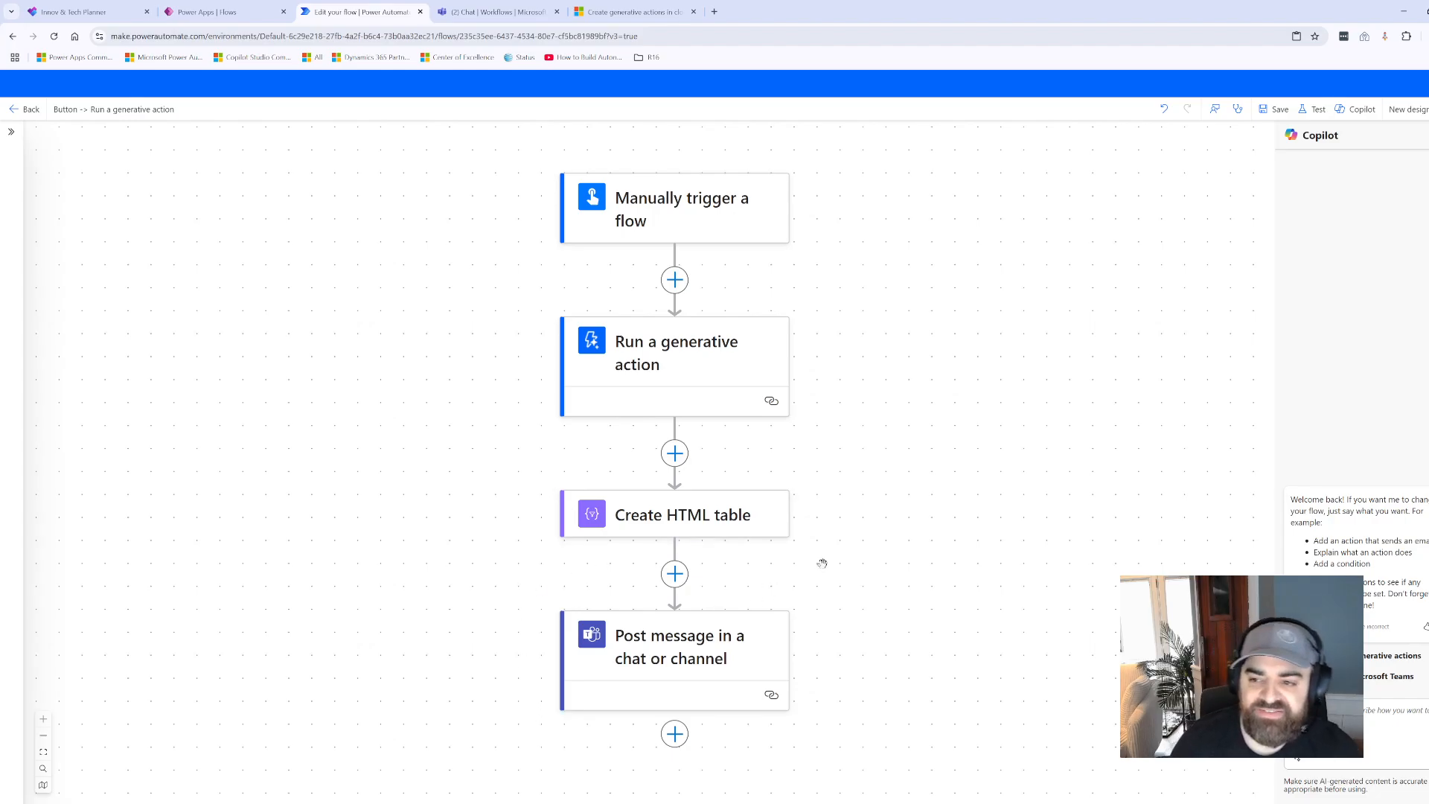
click(1311, 112)
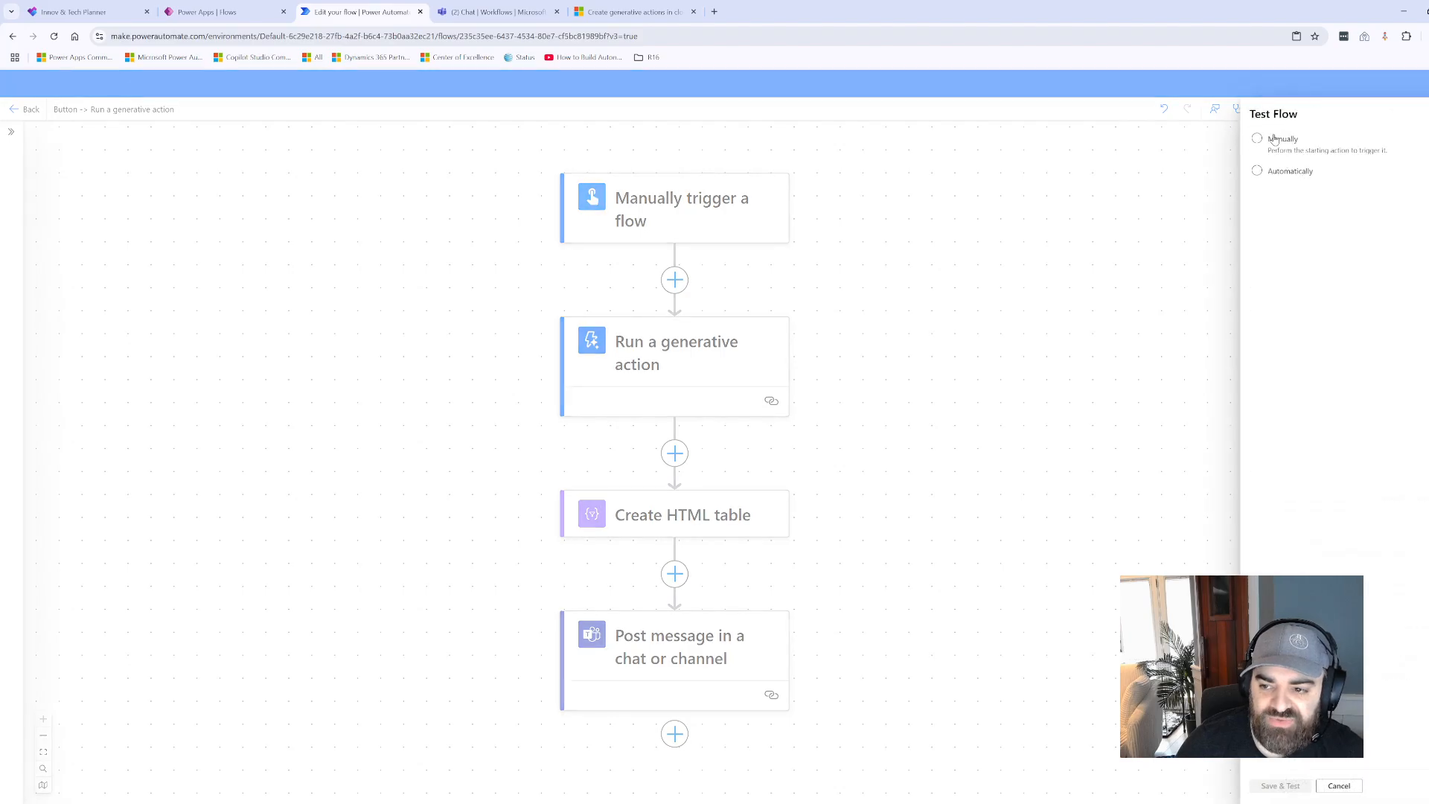
click(1274, 140)
click(1292, 793)
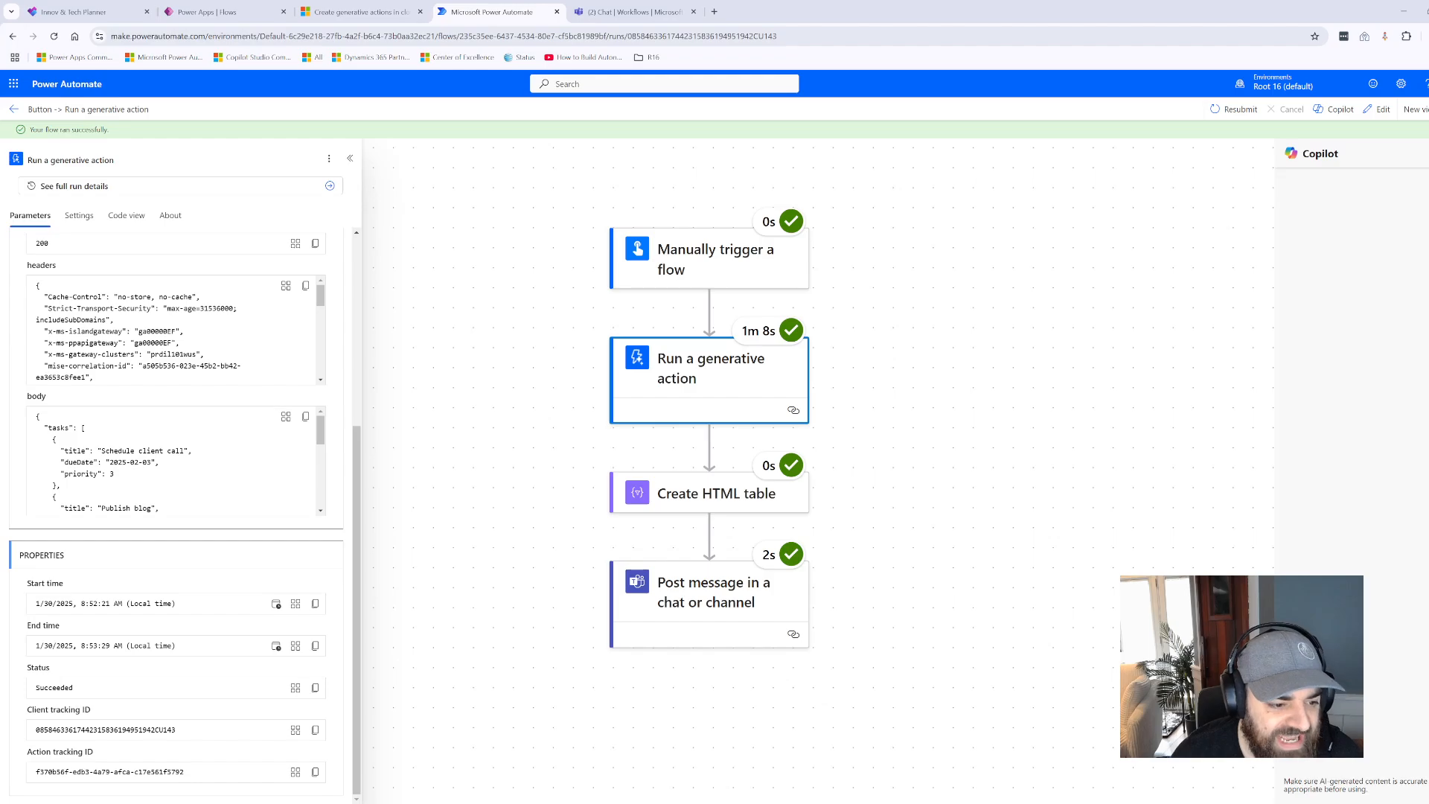
- Examine the titles, due dates and priorities of the tasks in the generative action's output body for the completed run
drag(61, 451, 148, 468)
click(149, 475)
click(145, 483)
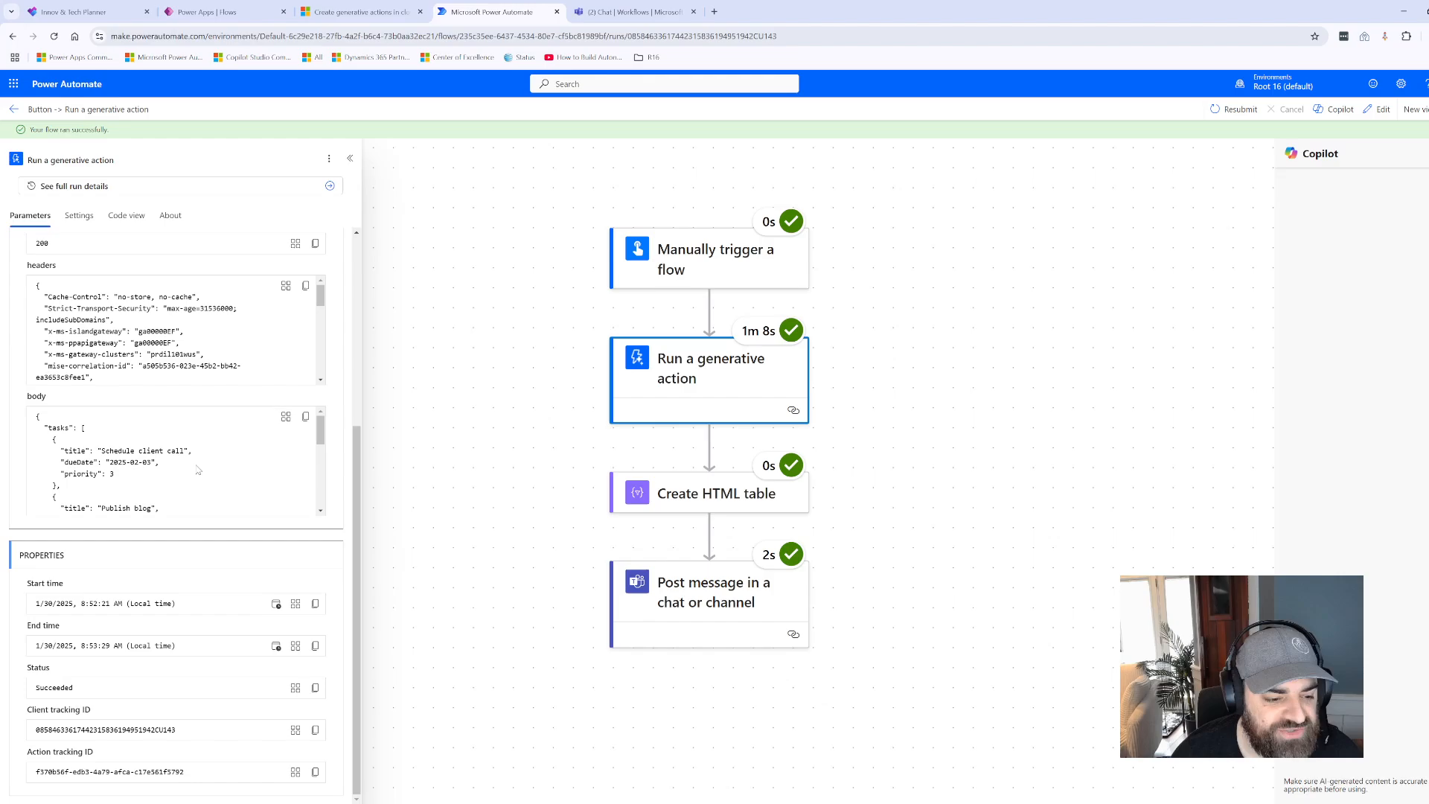
scroll(143, 486, down, 1)
scroll(143, 485, up, 3)
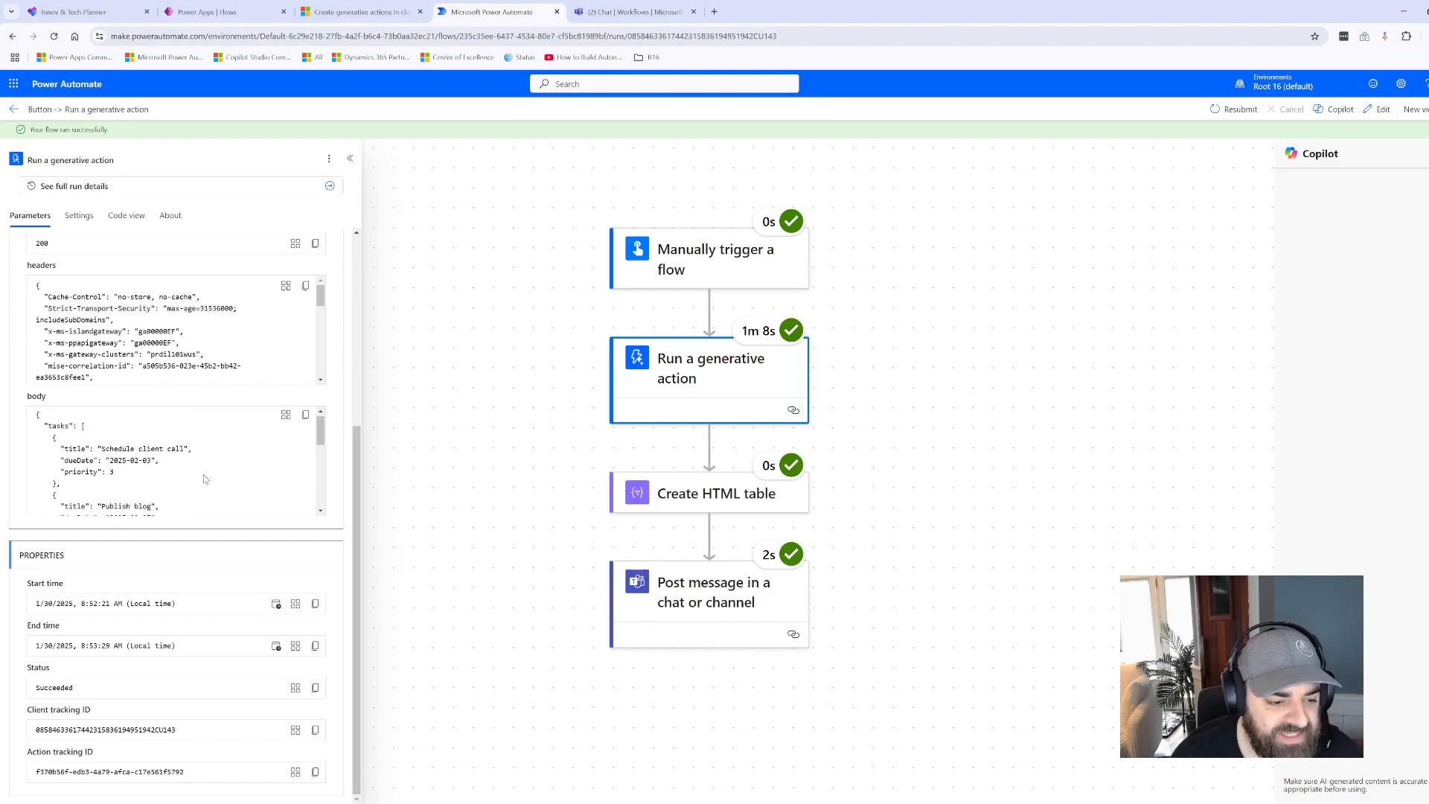
drag(116, 450, 139, 451)
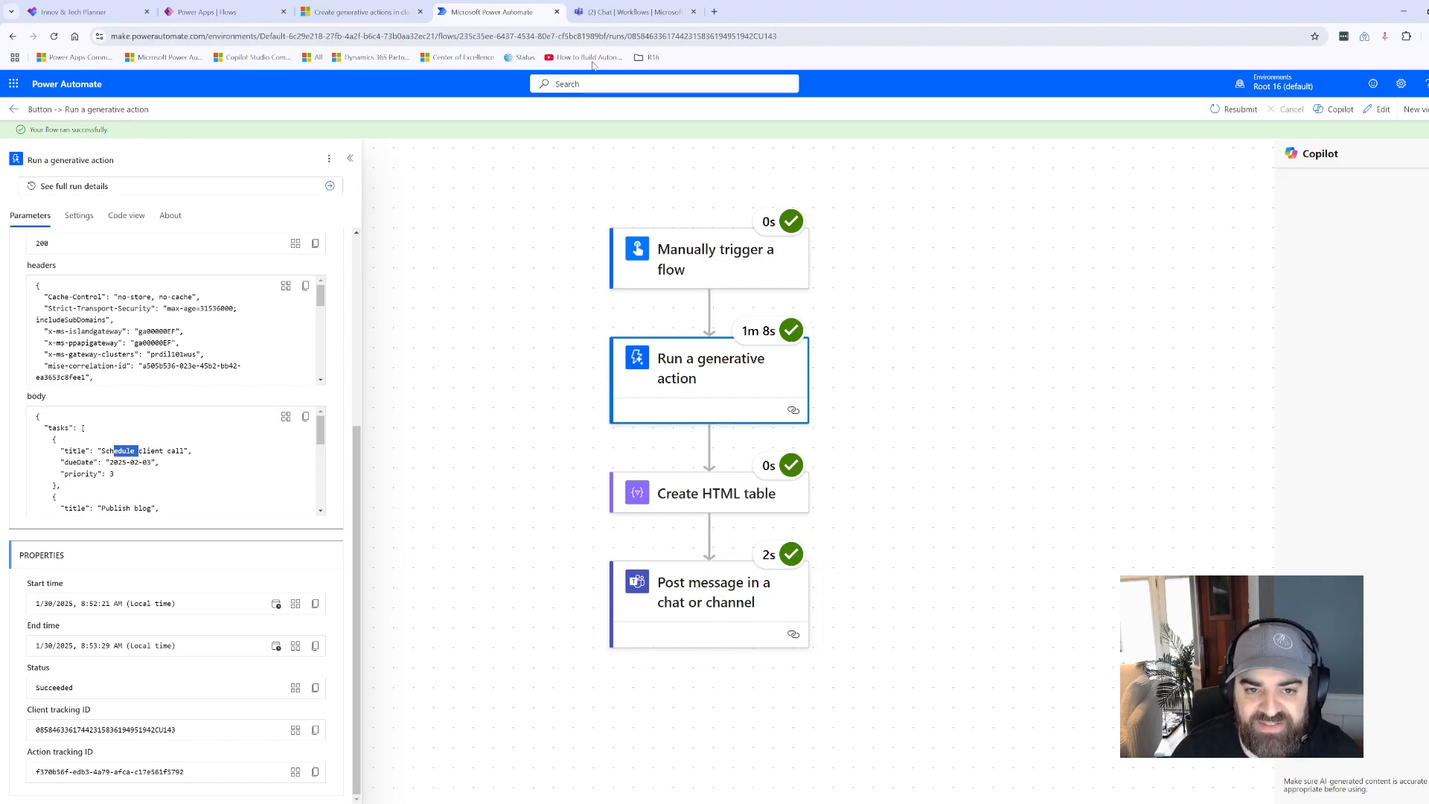
- Switch to Microsoft Teams and review the task table posted in the Workflows chat
click(626, 13)
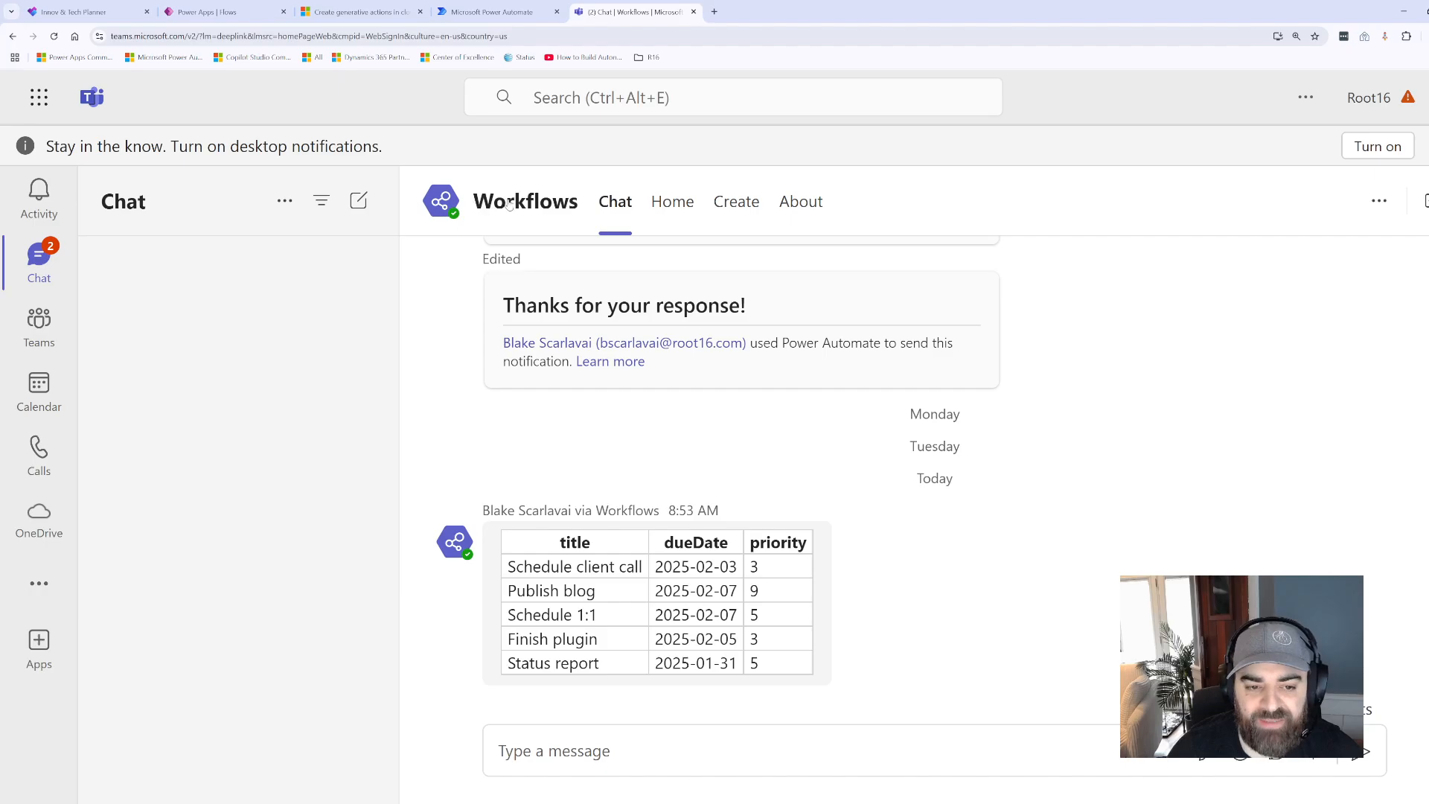
mouse_move(507, 567)
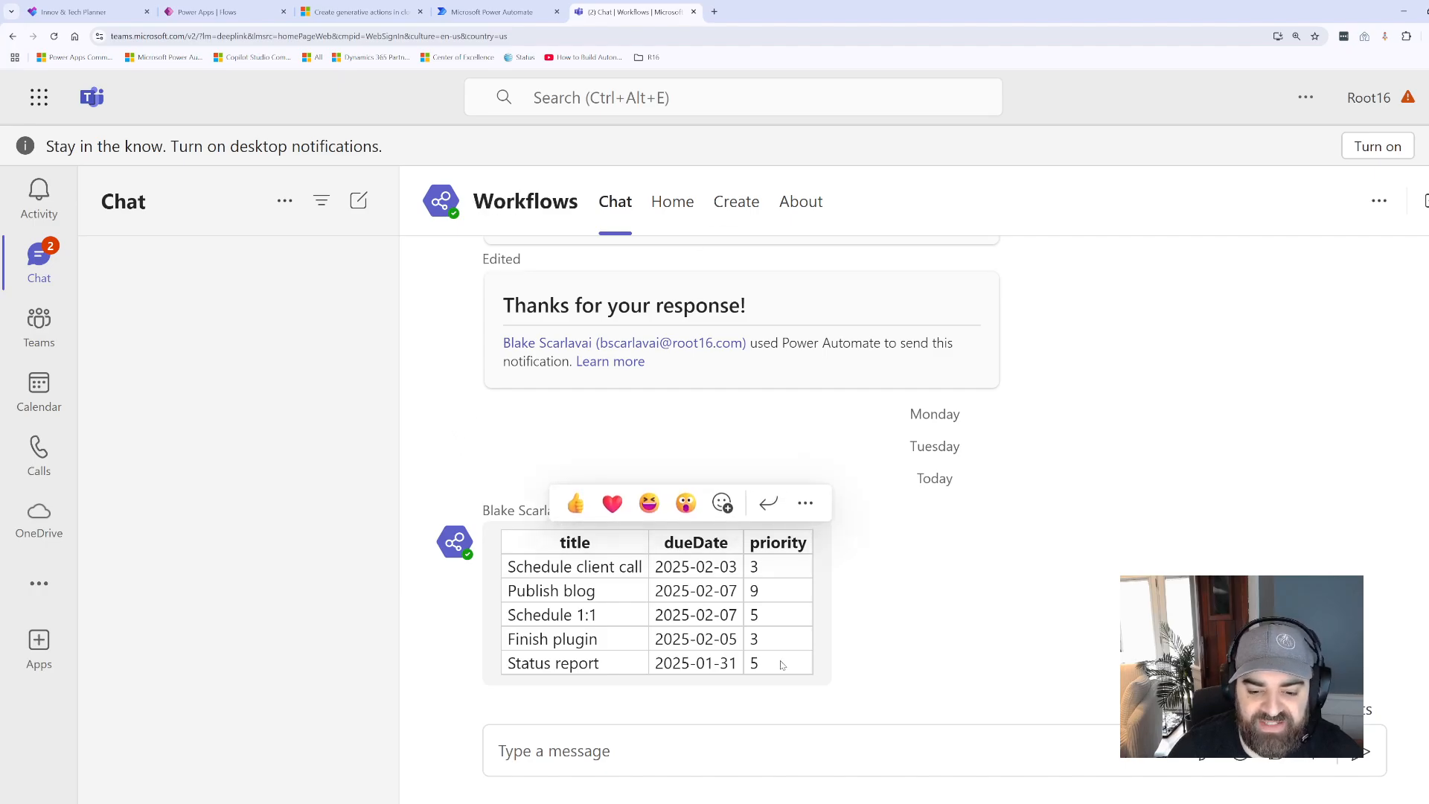